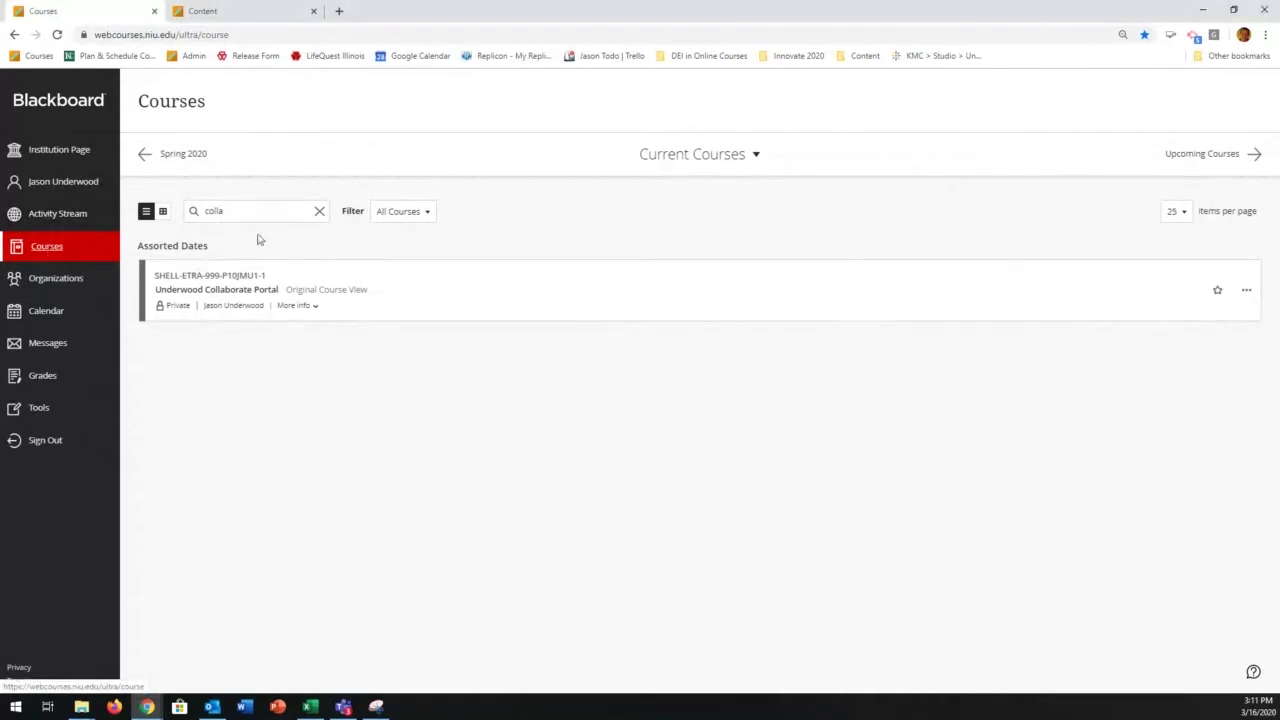
Search the current courses for 888
drag(240, 211, 148, 217)
text(888)
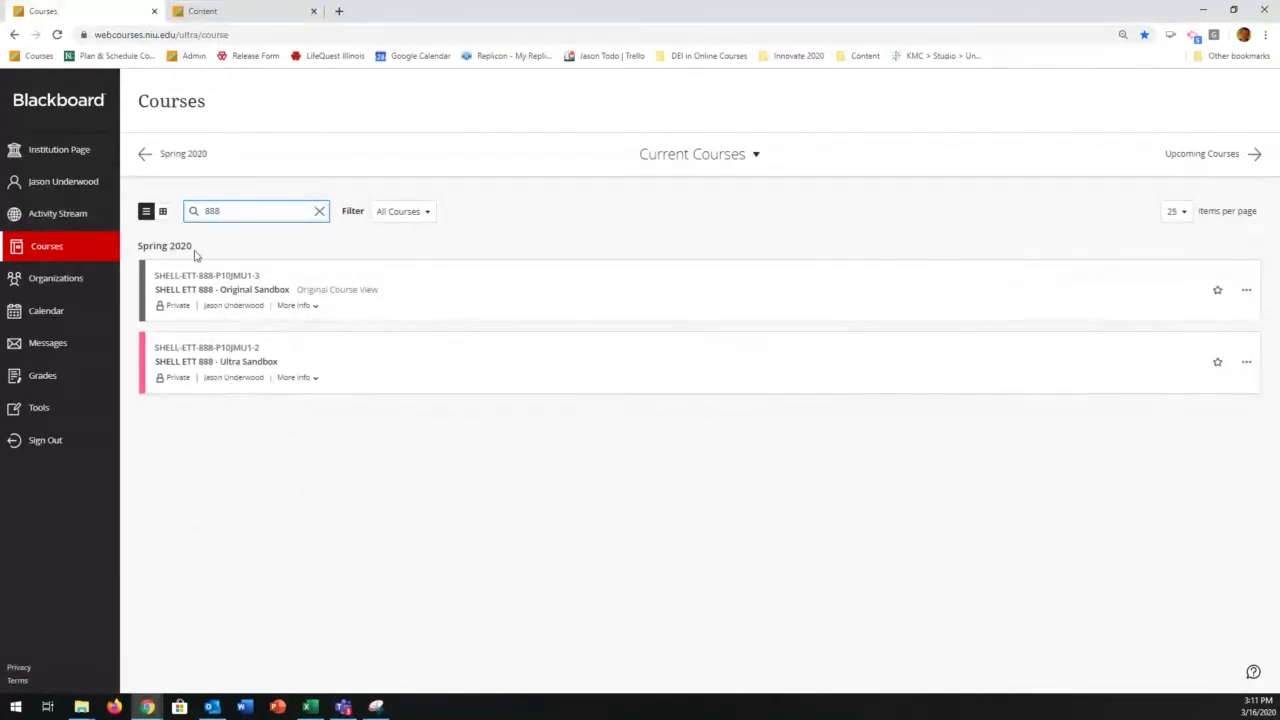
Open Kaltura My Media from the Blackboard tools and launch the Kaltura Capture desktop recorder to add new media
click(62, 412)
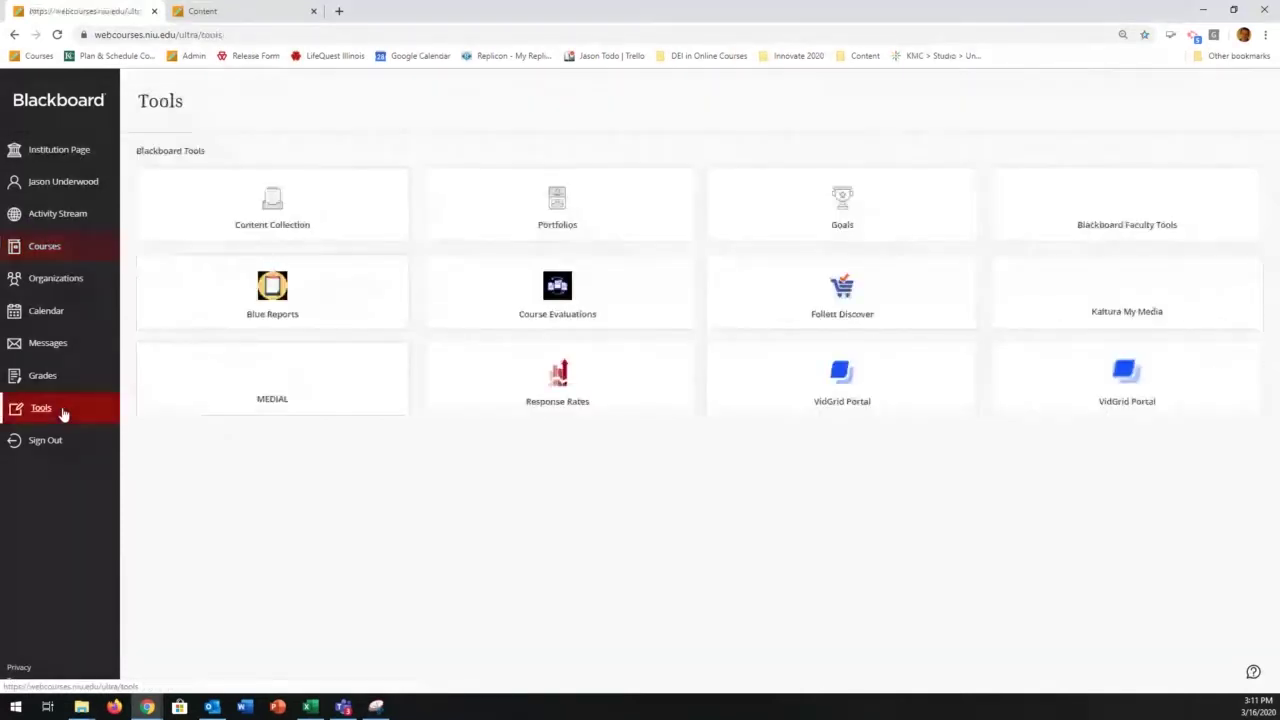
click(1127, 314)
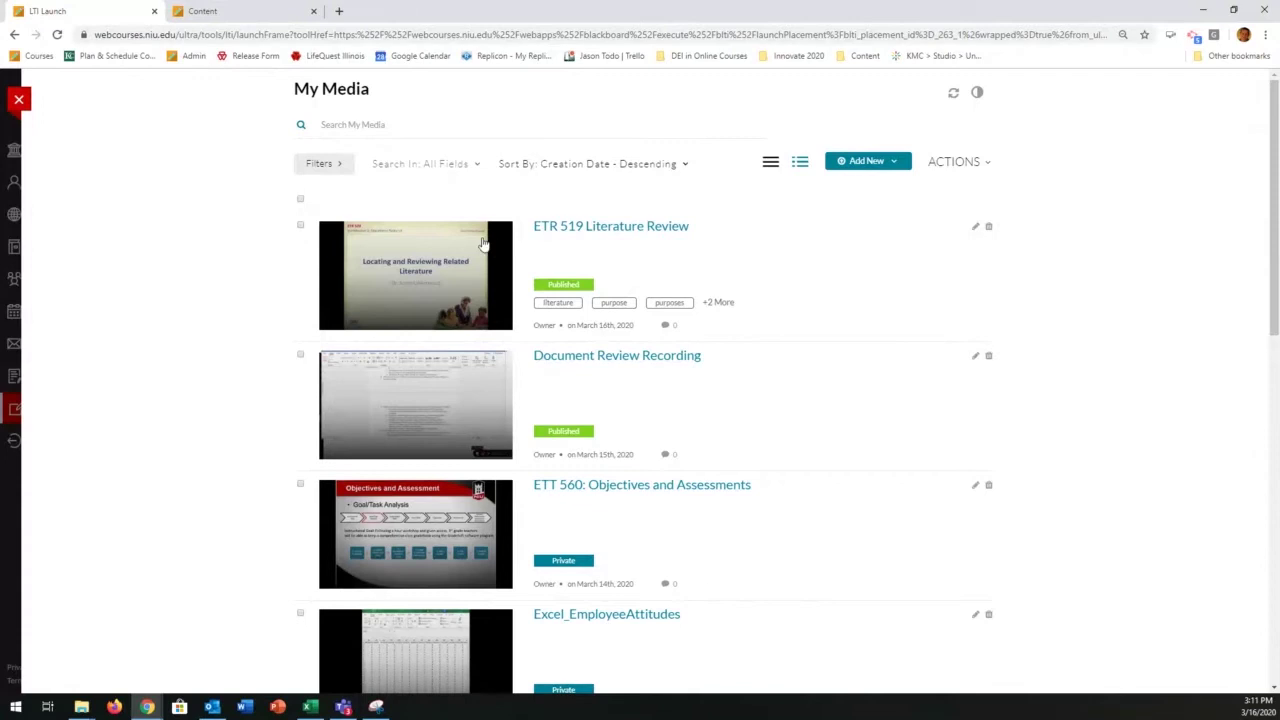
click(884, 174)
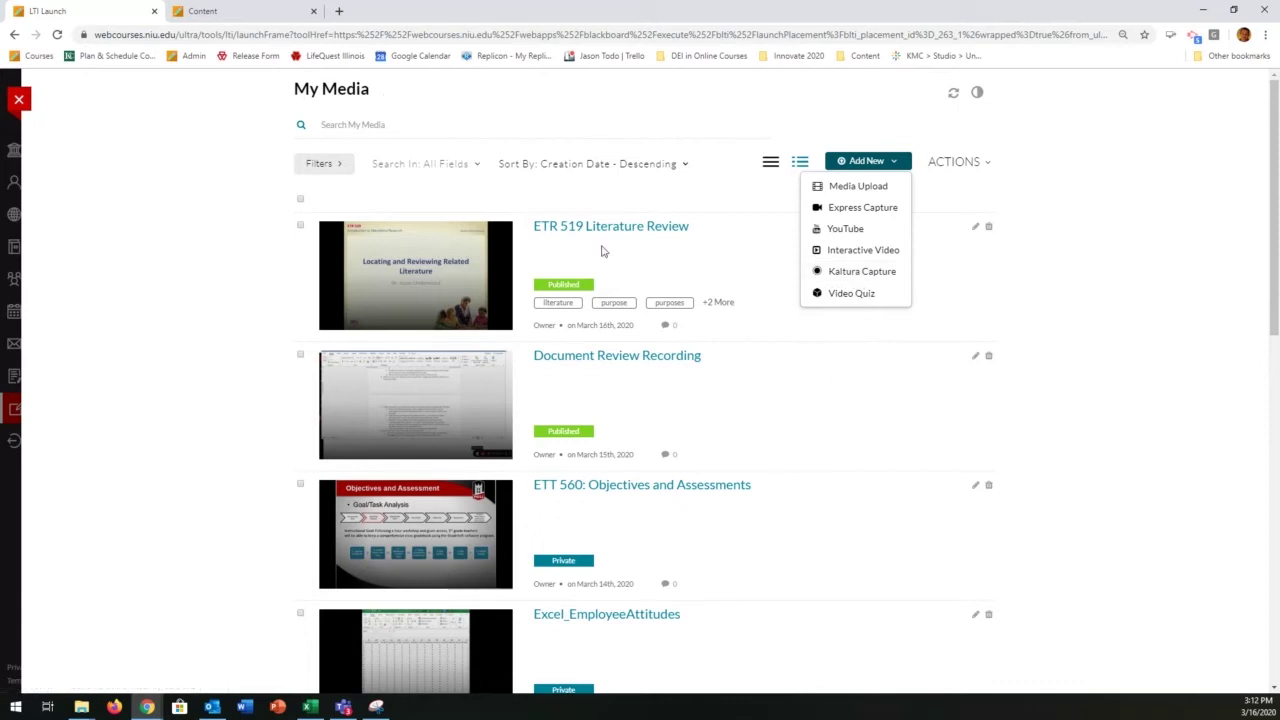
click(858, 166)
click(858, 166)
click(848, 270)
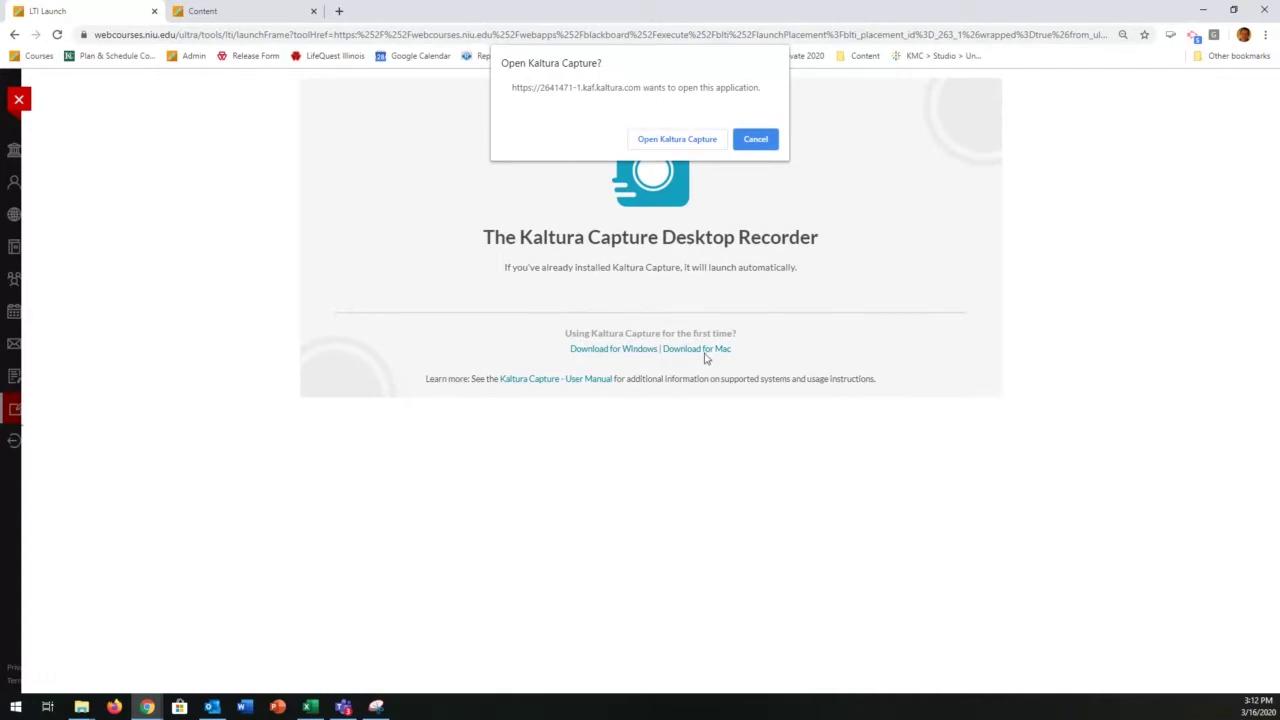
click(676, 139)
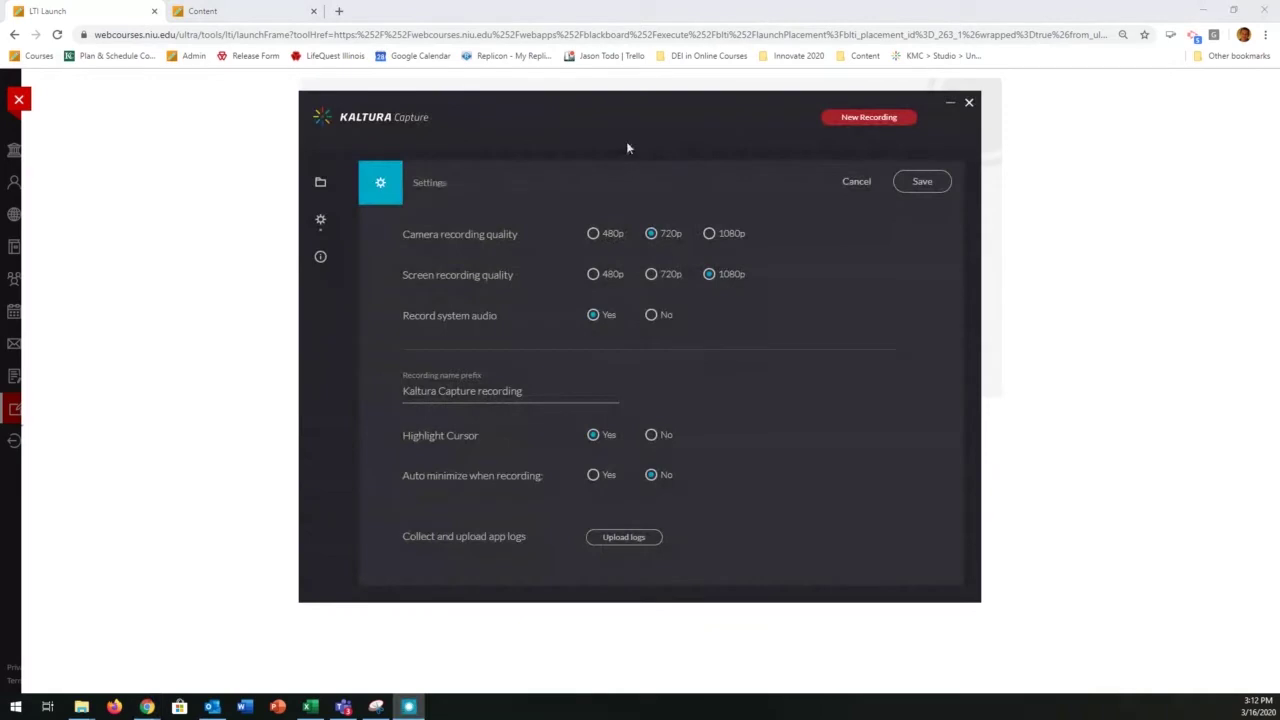
Look through the Kaltura Capture library and its recording settings
drag(641, 113, 642, 133)
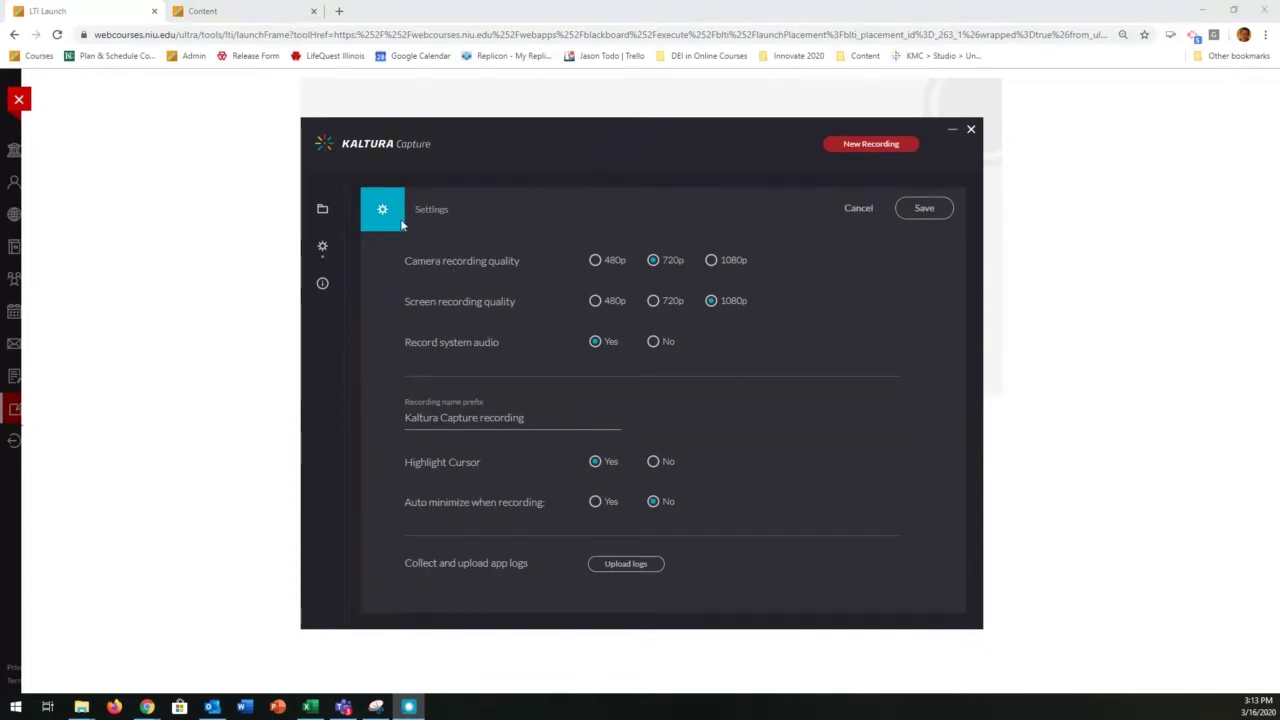
click(322, 210)
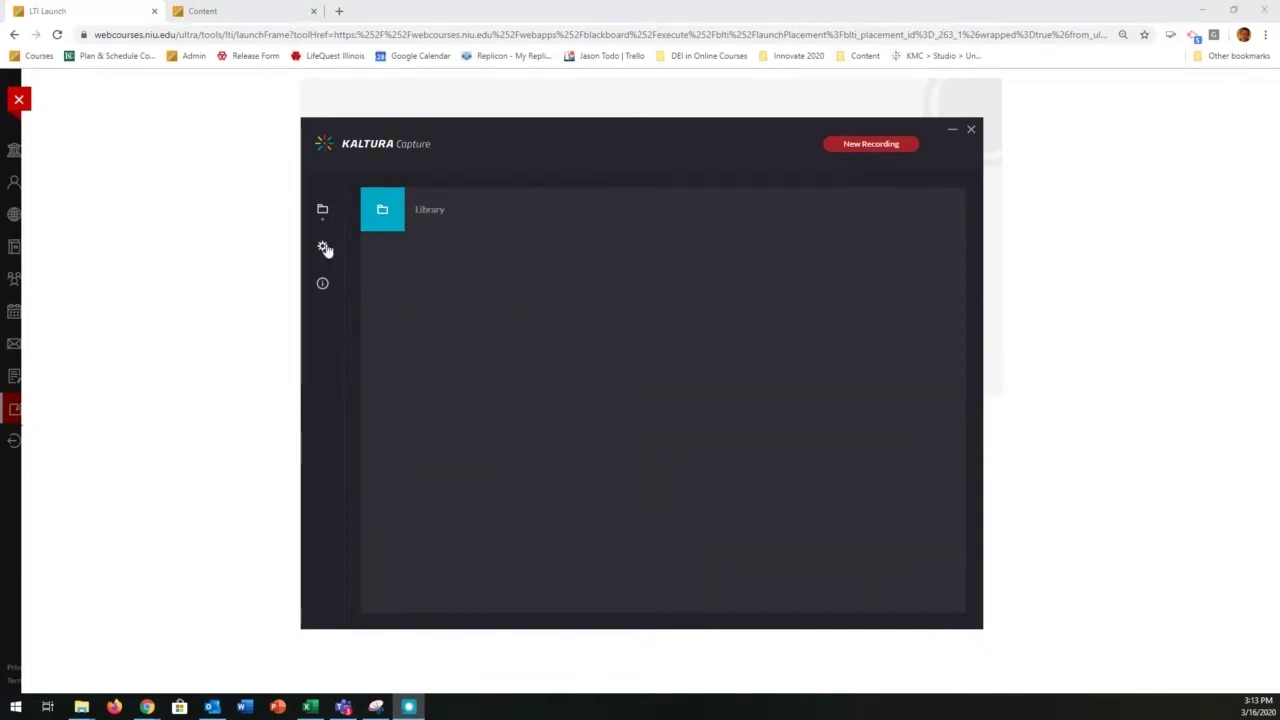
click(323, 248)
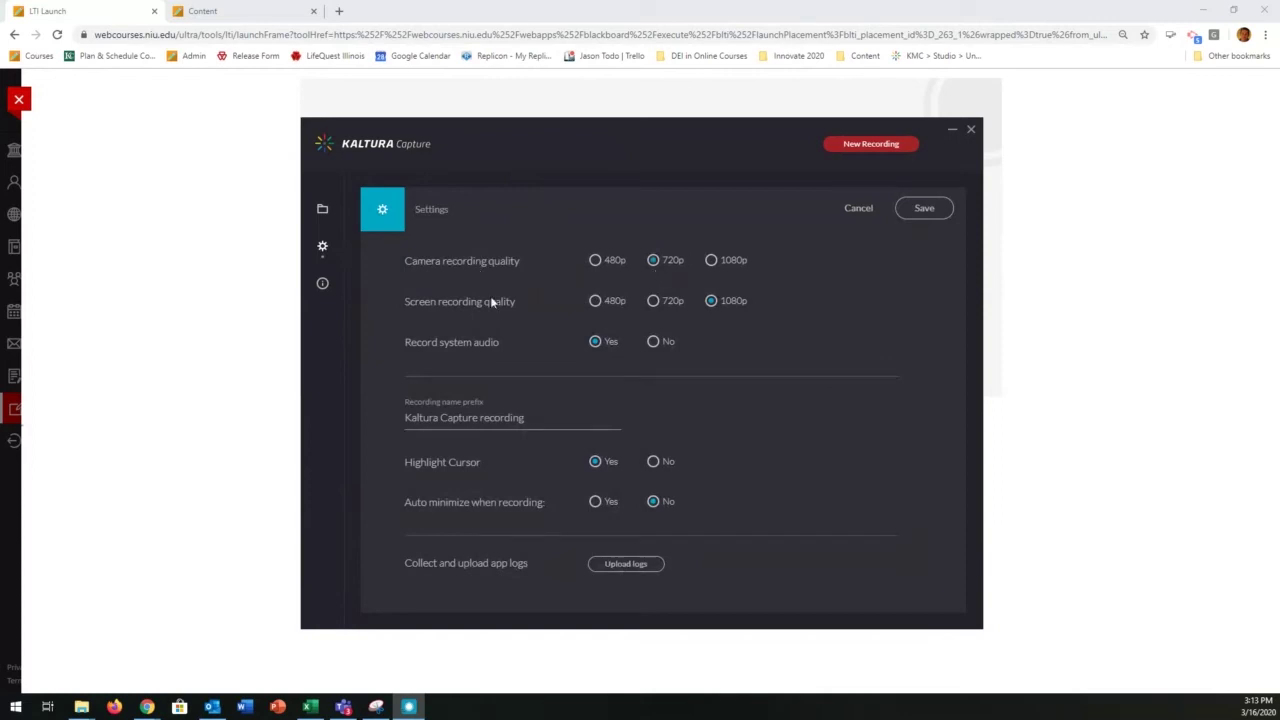
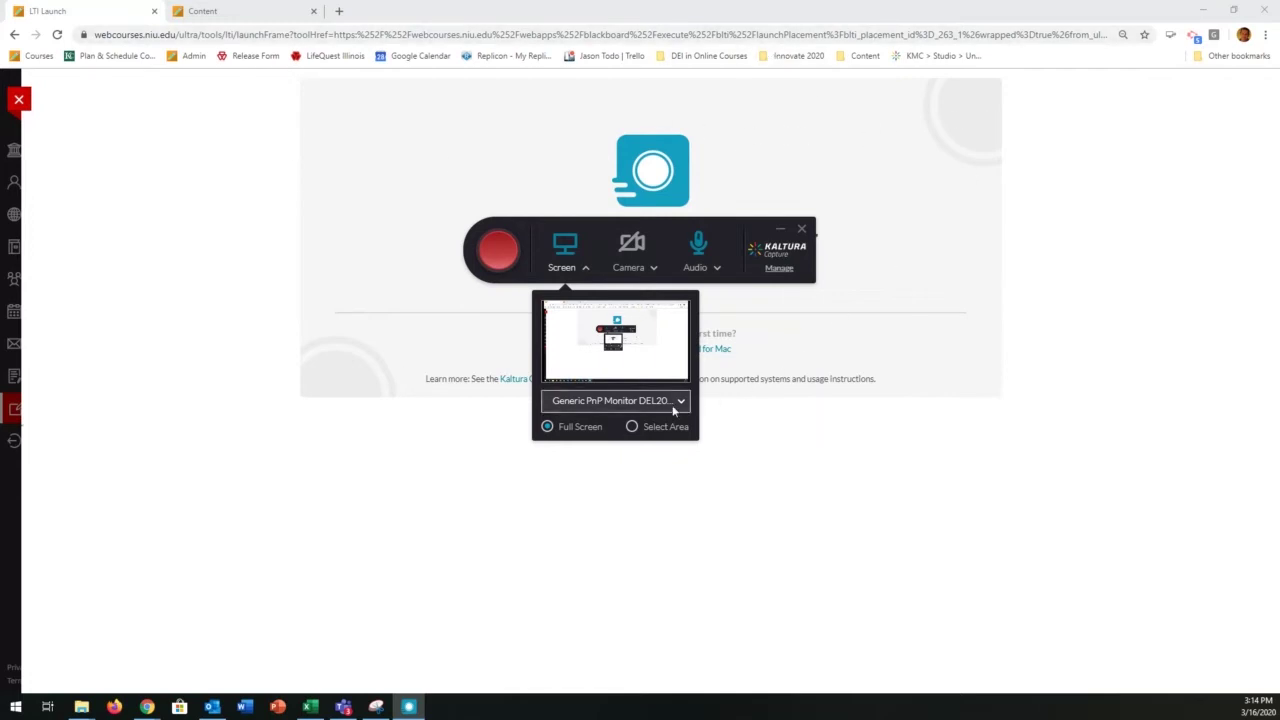
Start selecting a custom screen area to record and arrange the Financial Sample.xlsx workbook as a smaller Excel window on the desktop
click(634, 430)
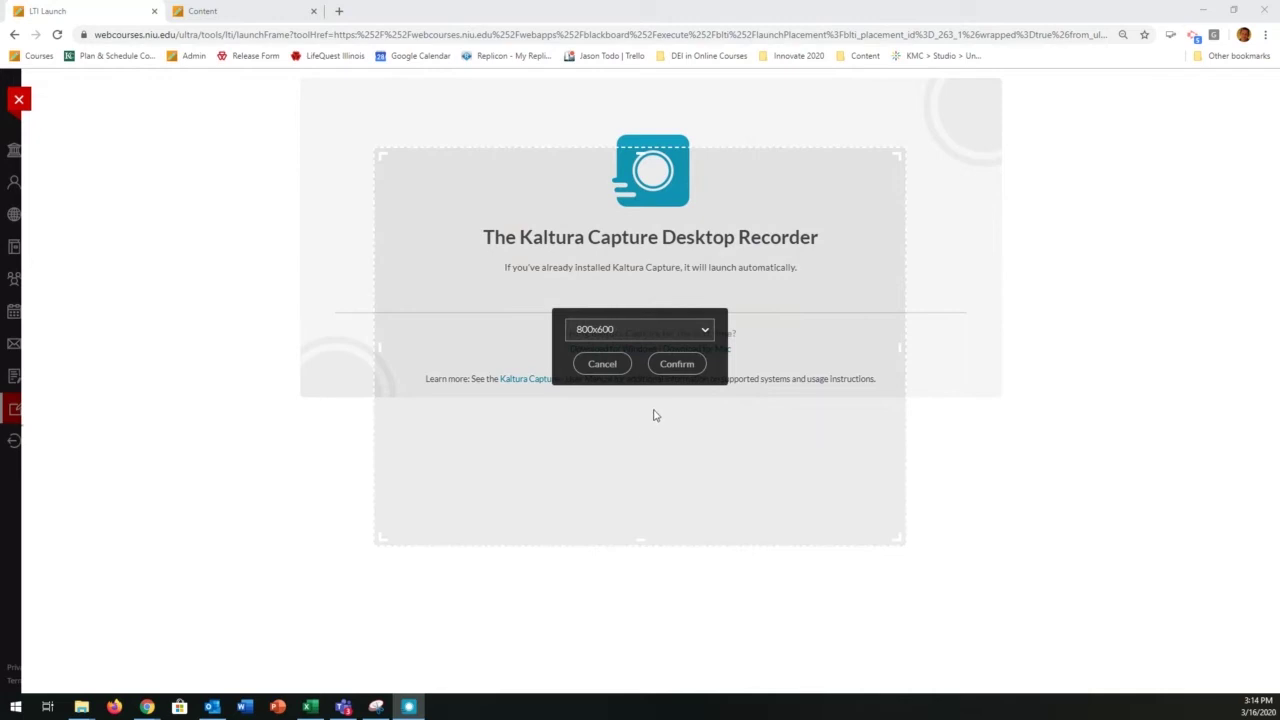
drag(707, 226, 664, 190)
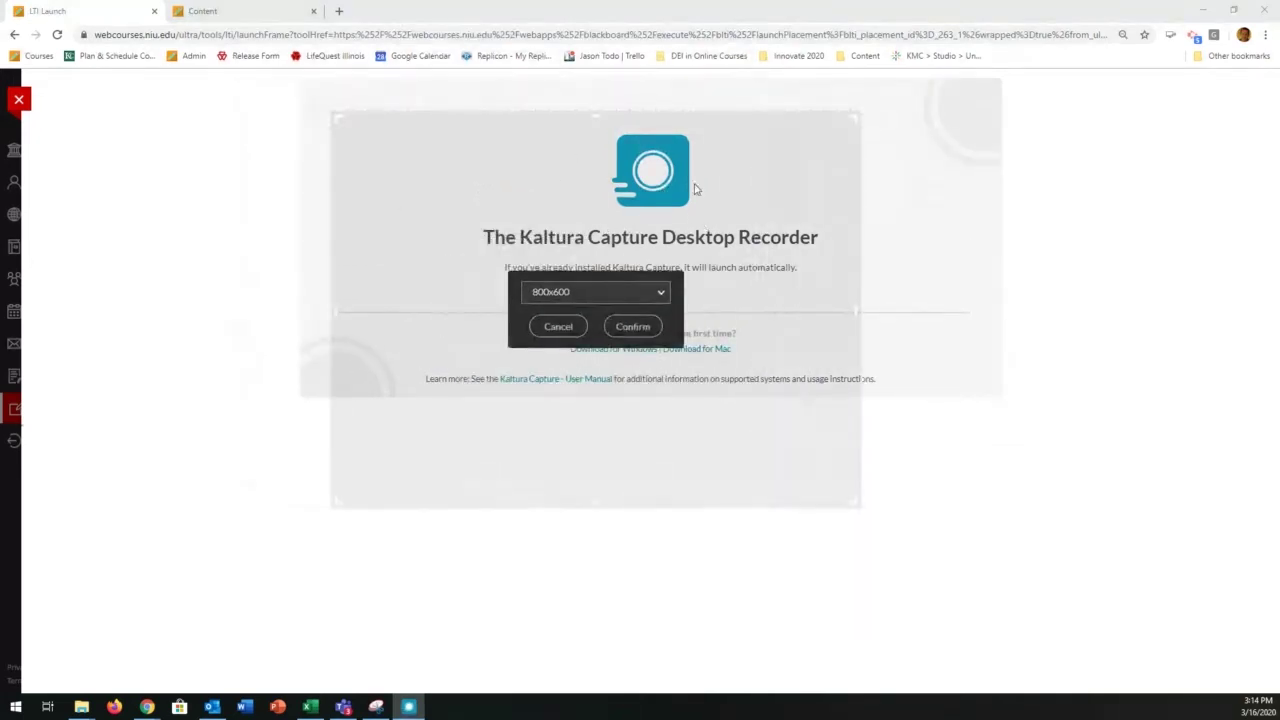
click(1203, 10)
click(310, 707)
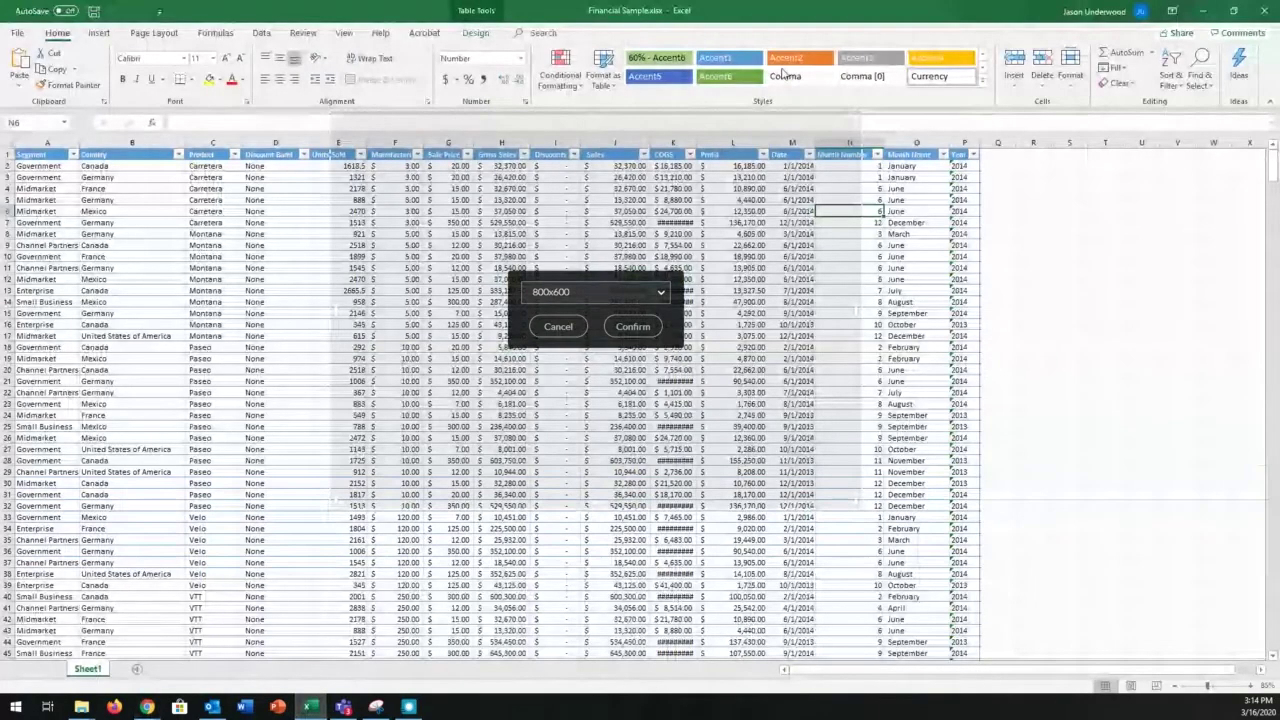
double_click(764, 8)
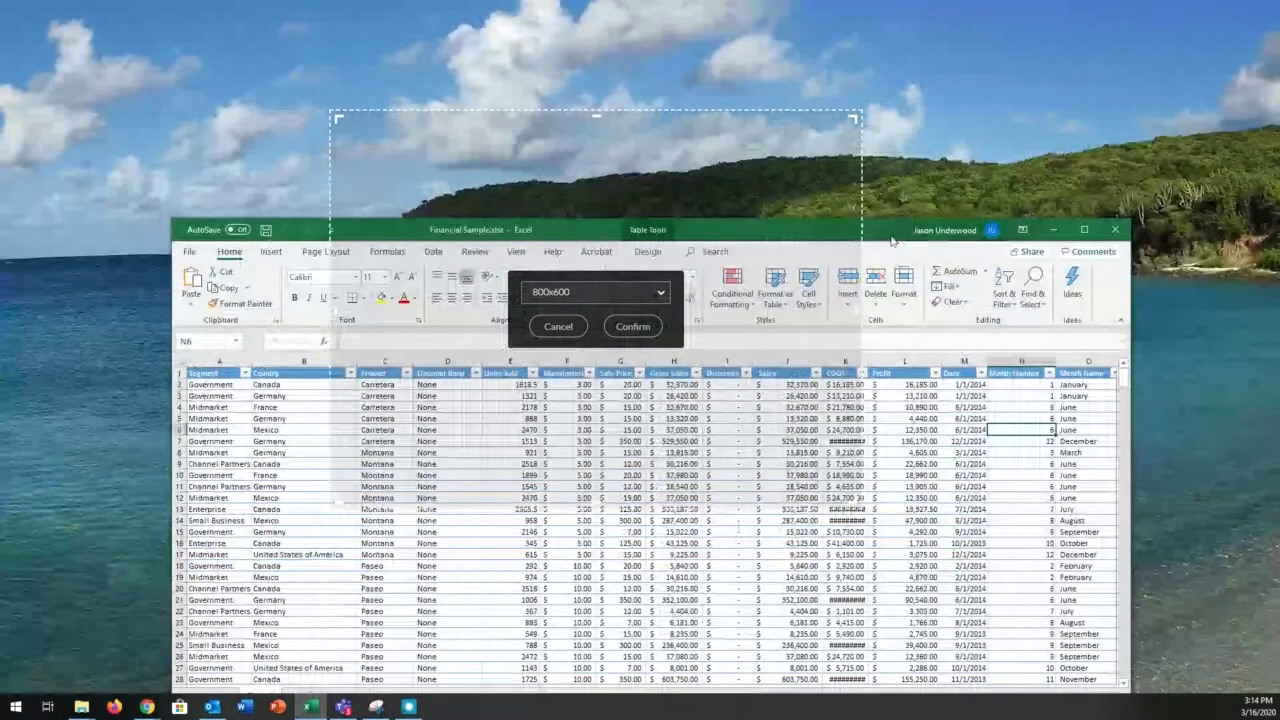
drag(893, 241, 983, 72)
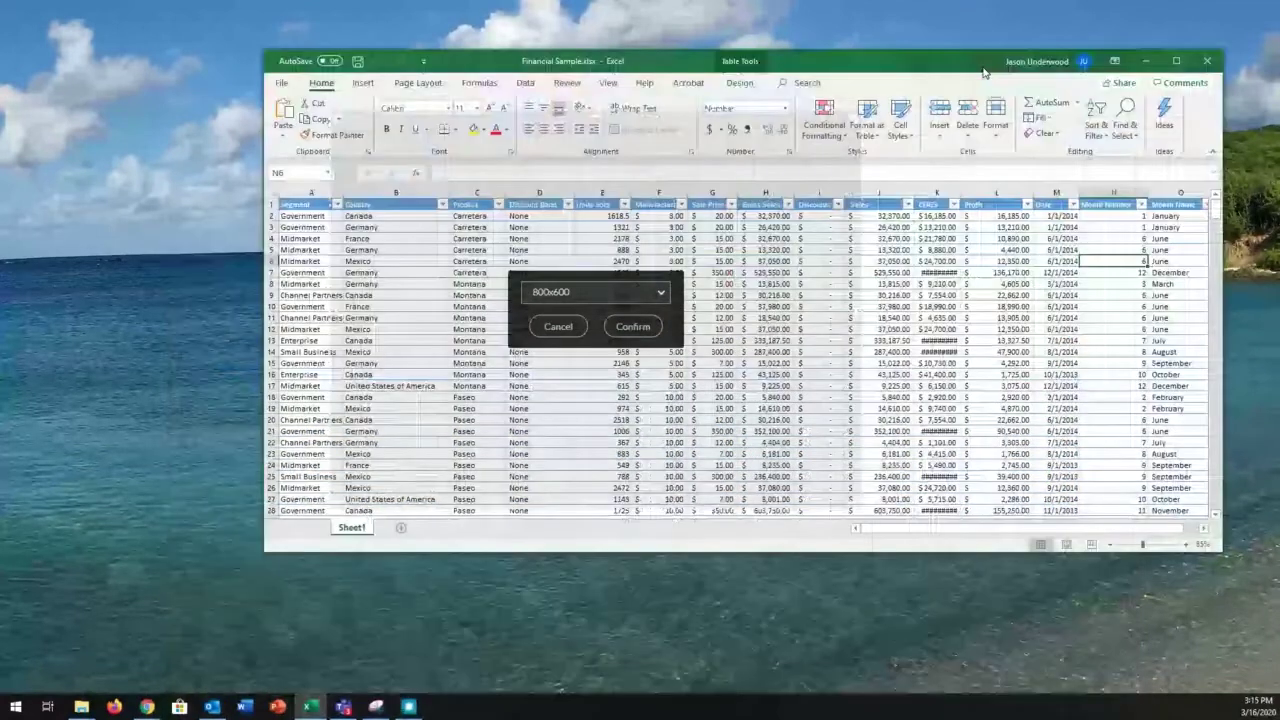
Fit the recording area to the Excel window at a custom size of 1437x750 and confirm it
drag(644, 229, 579, 170)
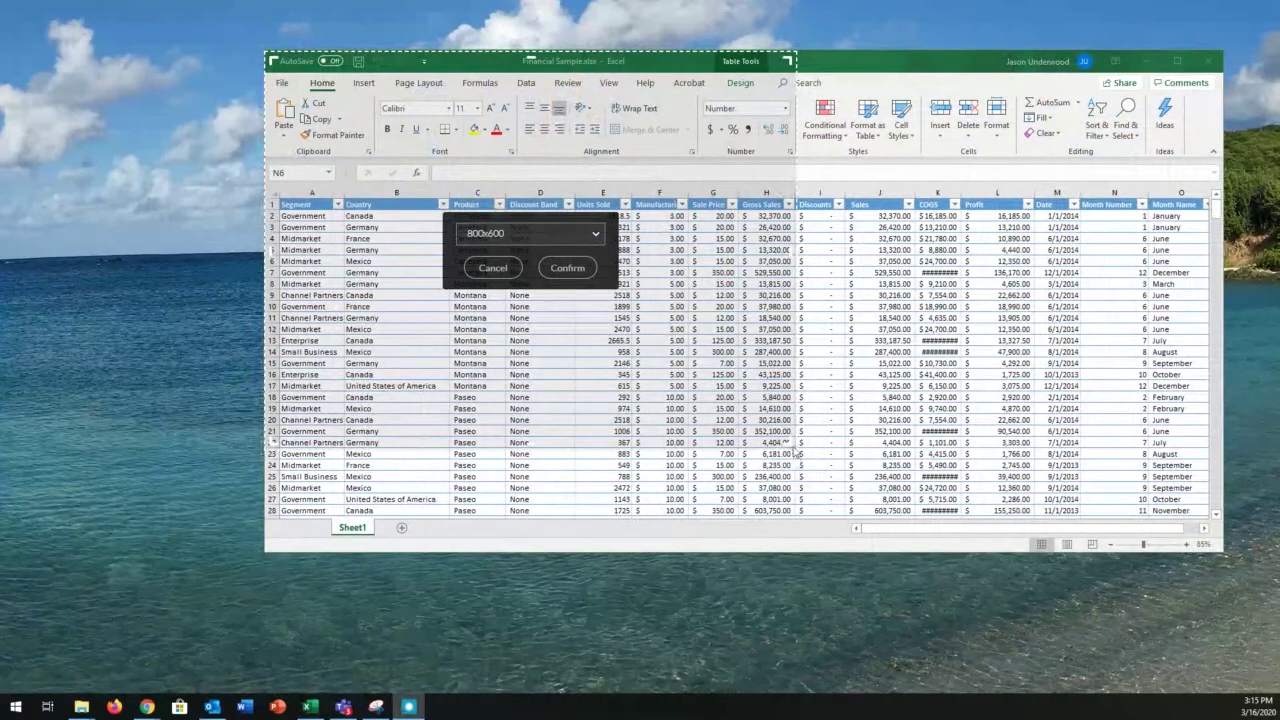
drag(793, 443, 1213, 548)
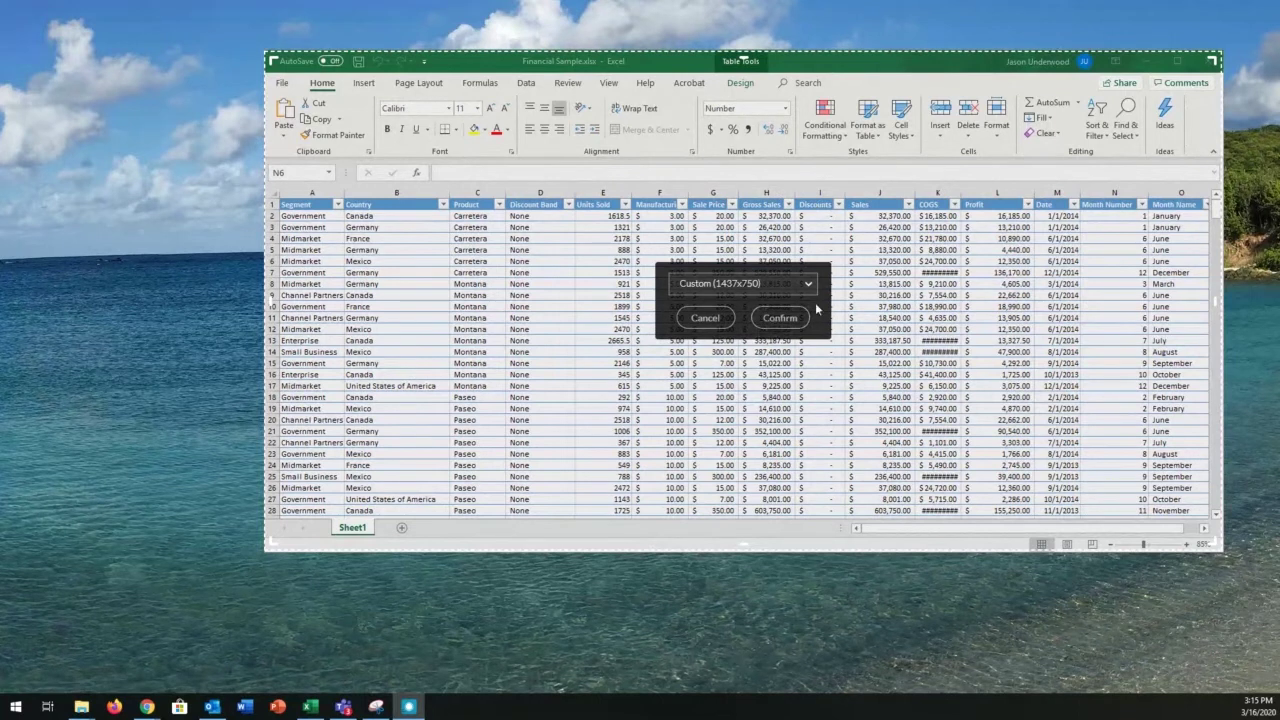
click(790, 318)
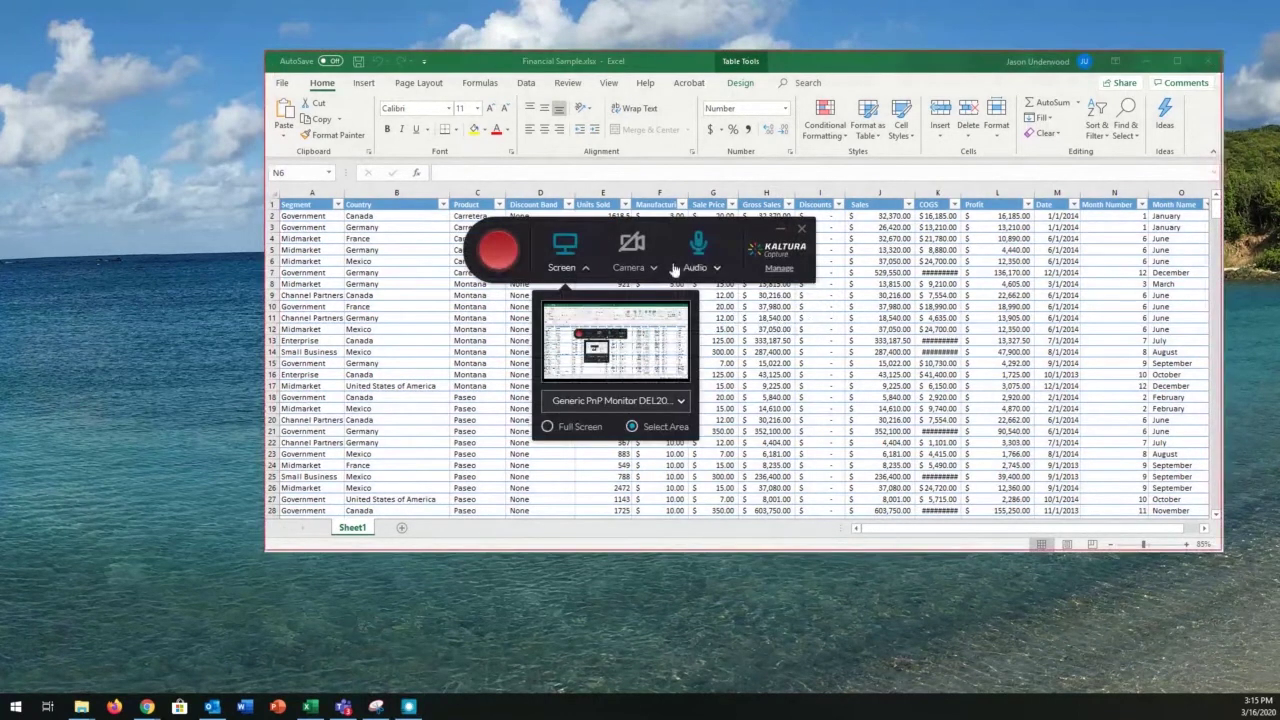
Place the Kaltura Capture recorder outside the recording area, below the Excel window, and start recording
drag(668, 248, 328, 598)
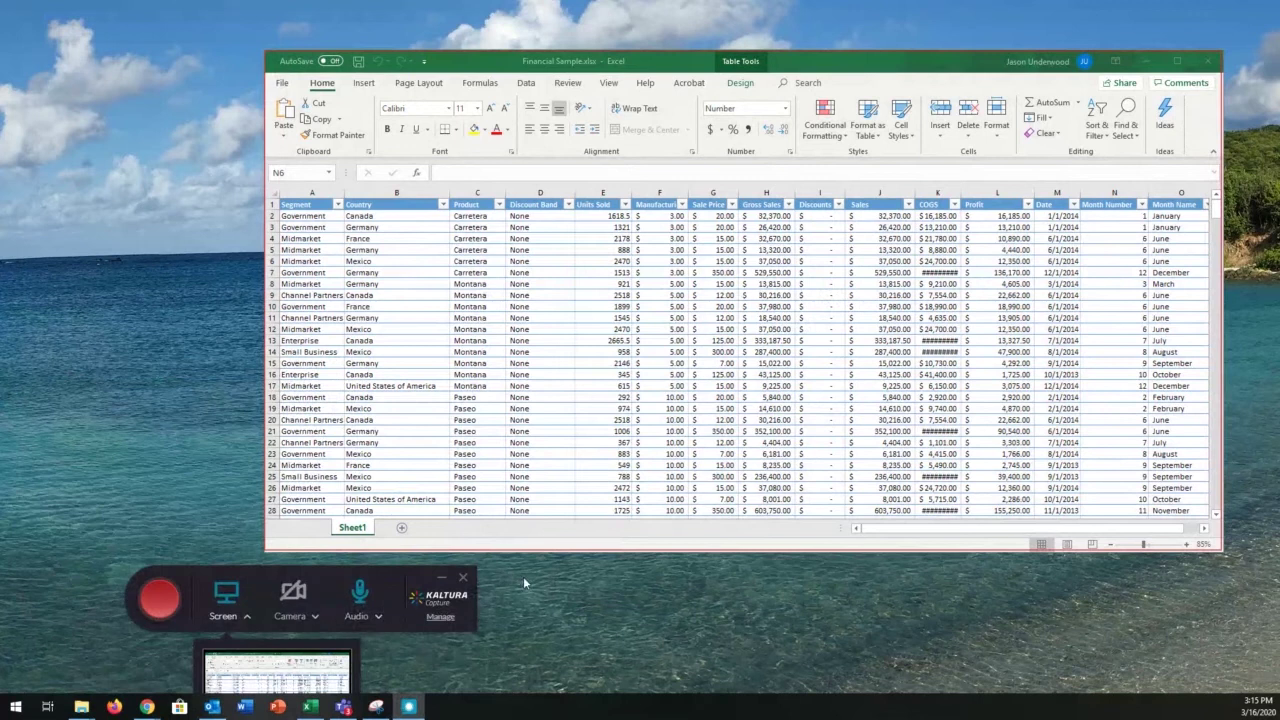
drag(262, 574, 138, 438)
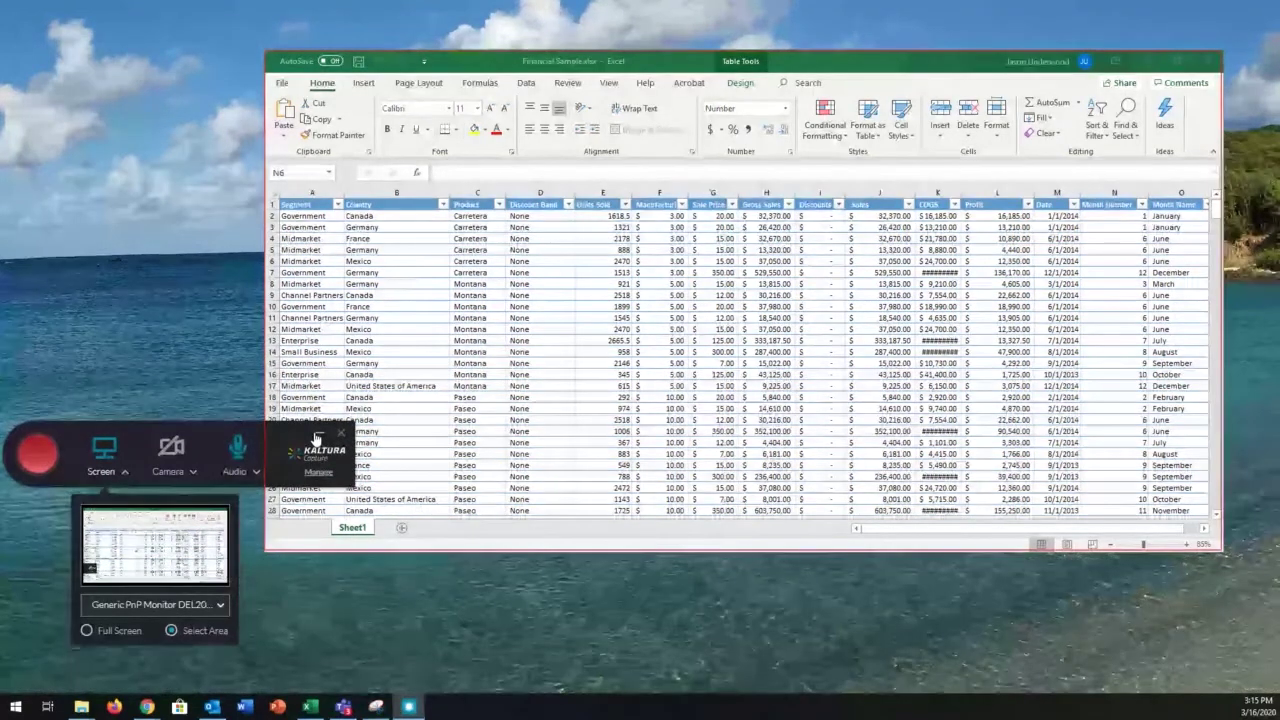
drag(210, 432, 223, 576)
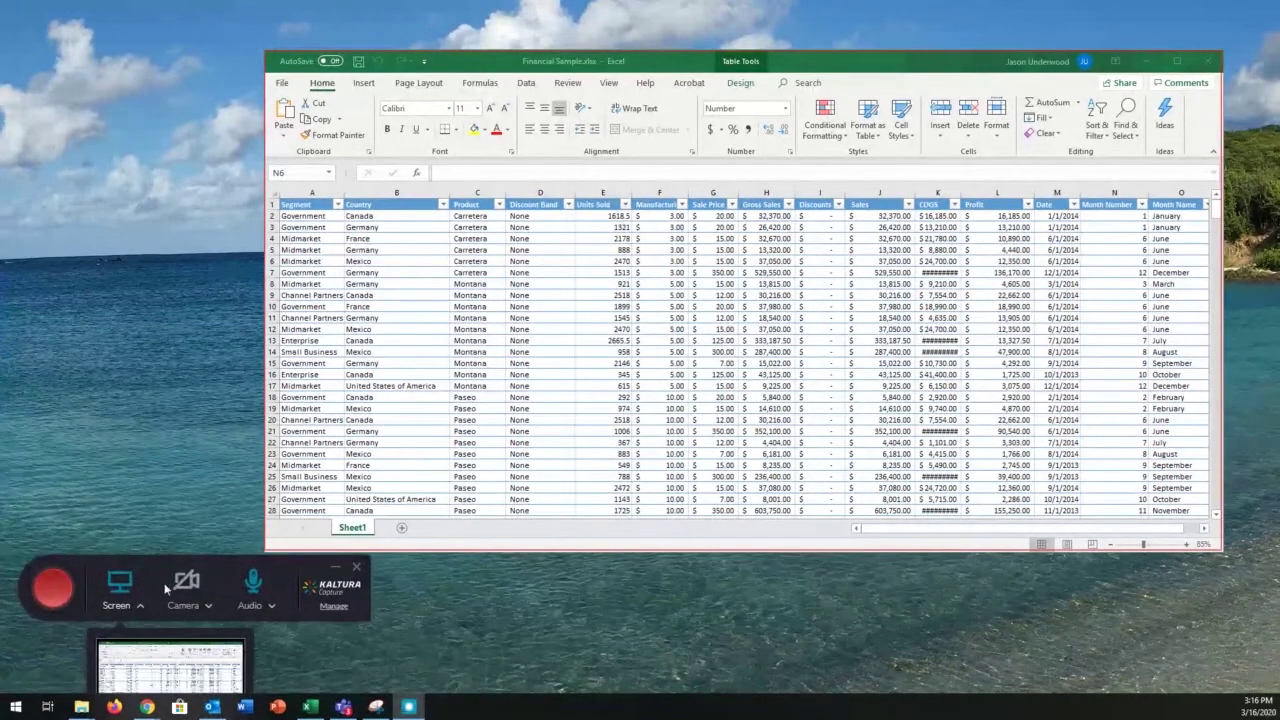
click(55, 590)
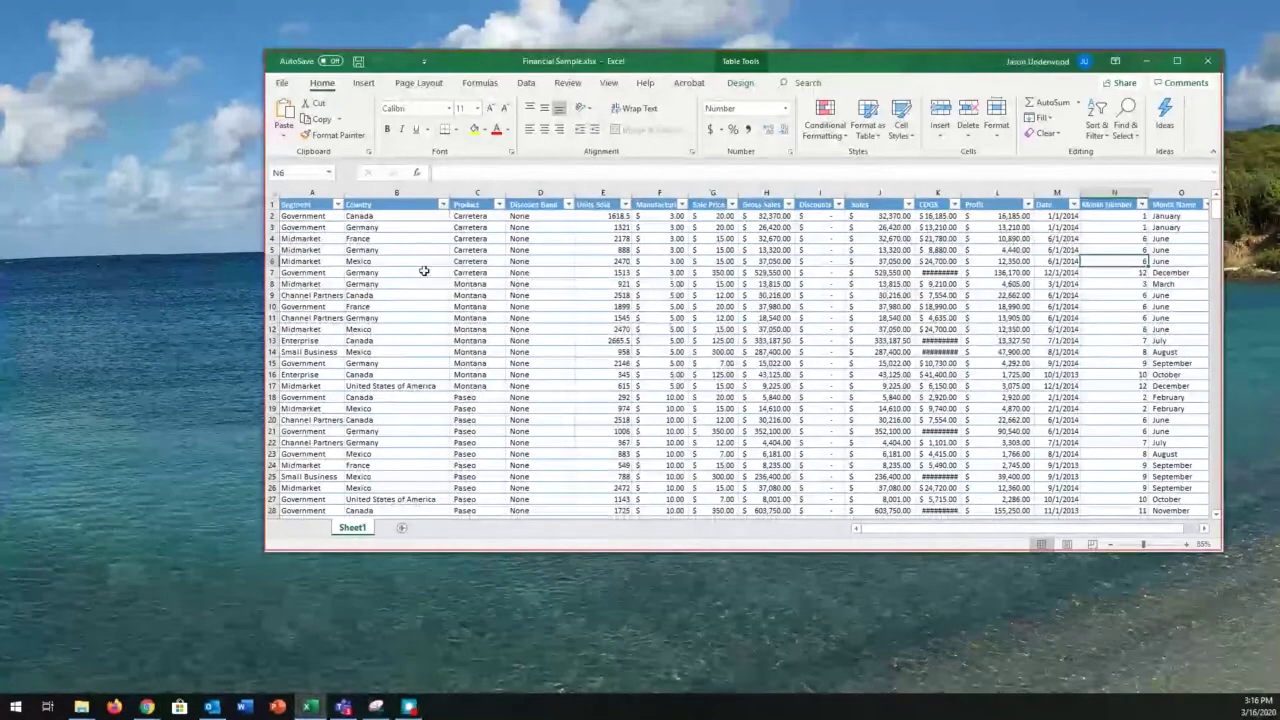
Filter the Country column to show only Canada
click(443, 205)
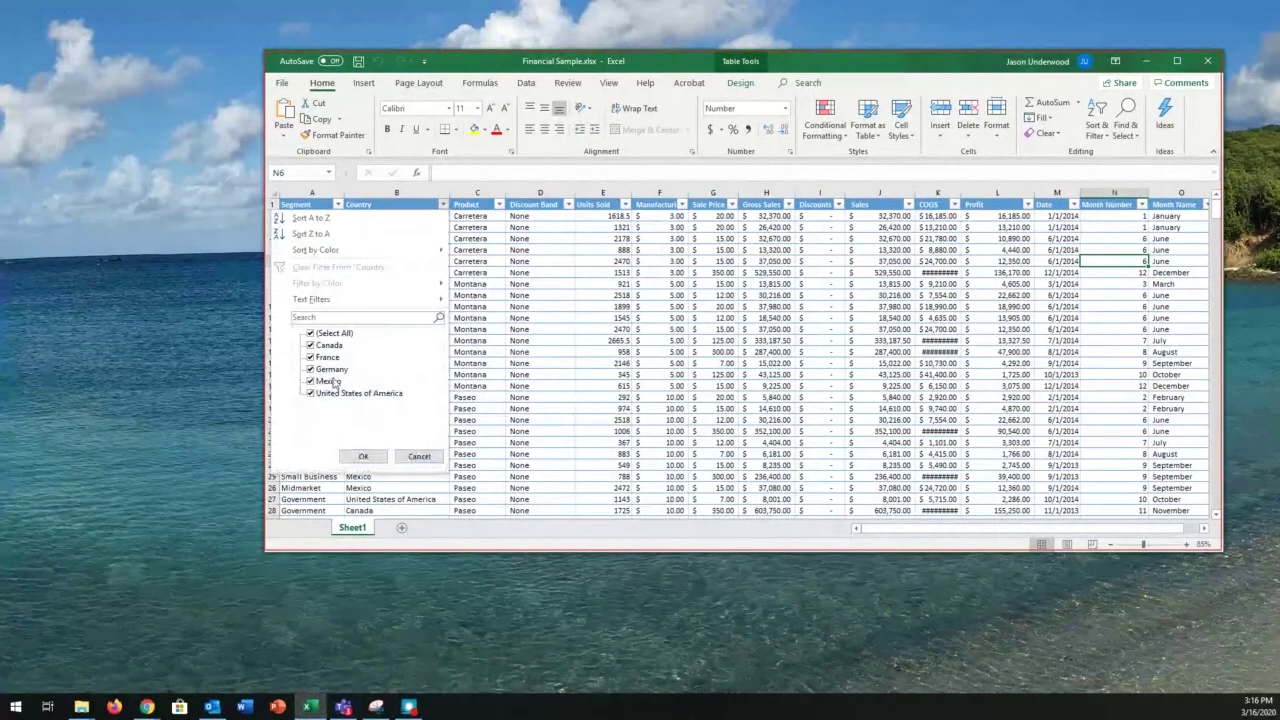
click(316, 334)
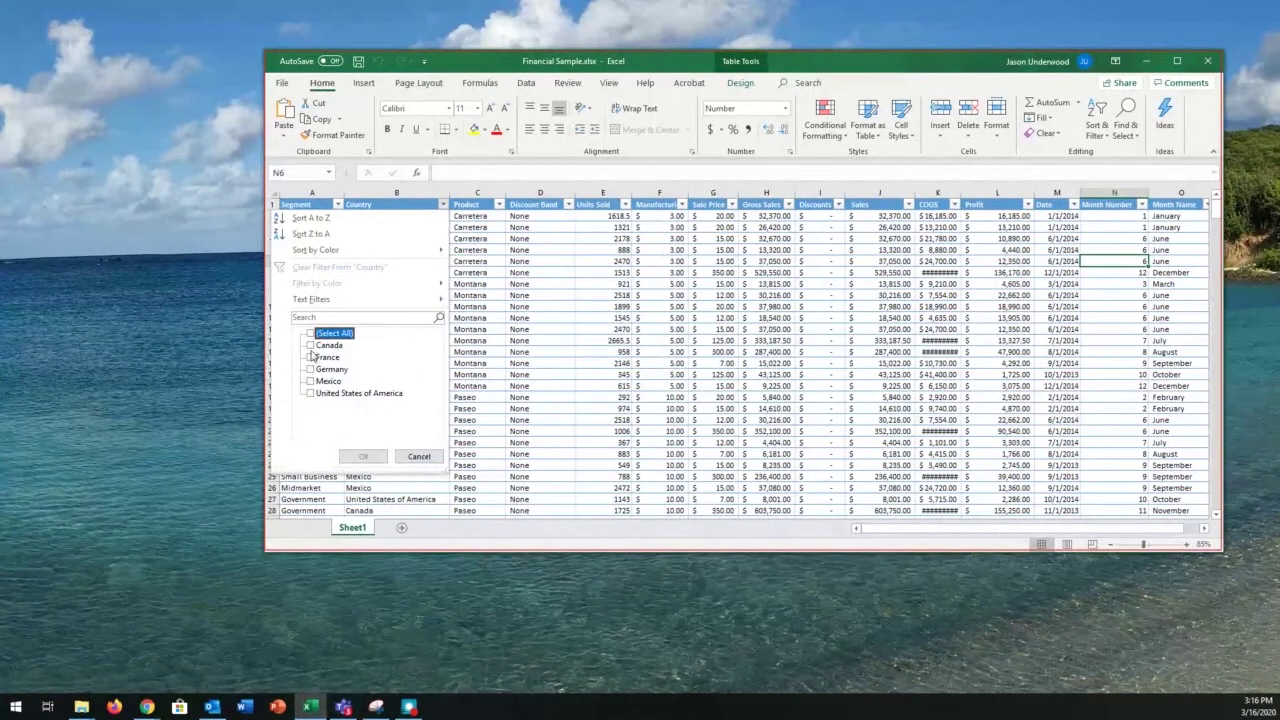
click(311, 345)
click(363, 456)
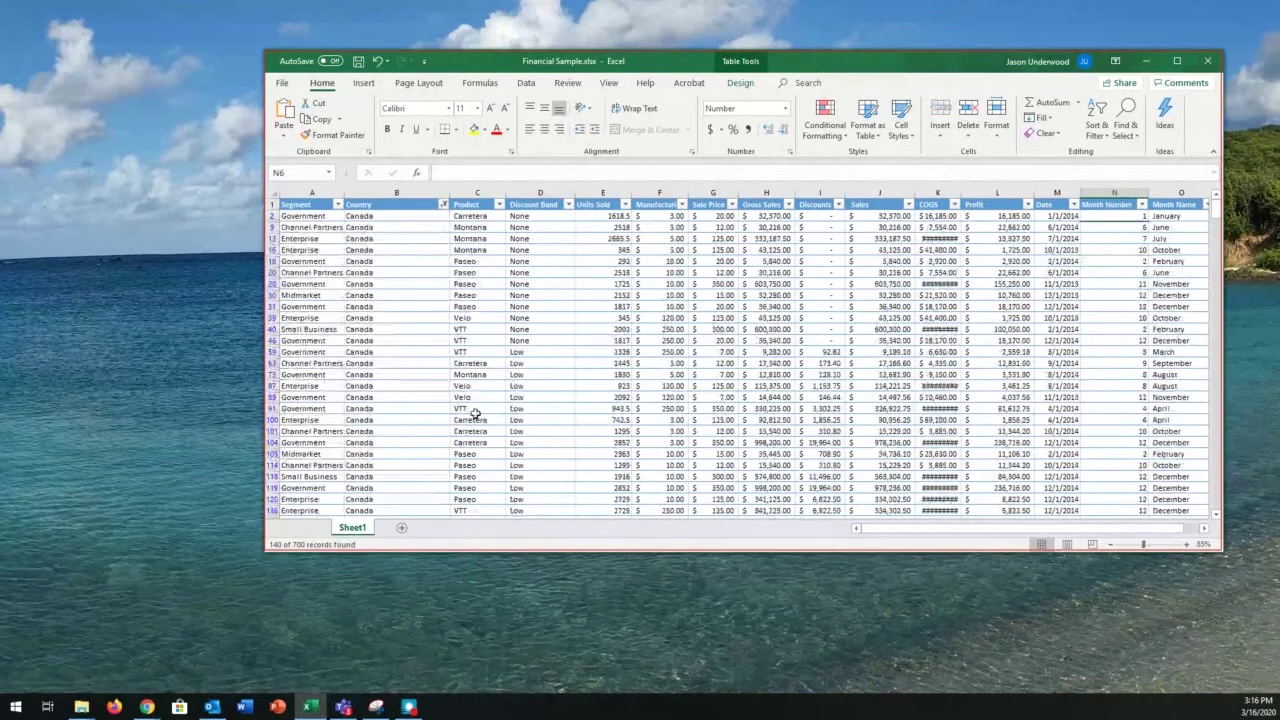
Filter the Units Sold column to show only 345
click(626, 204)
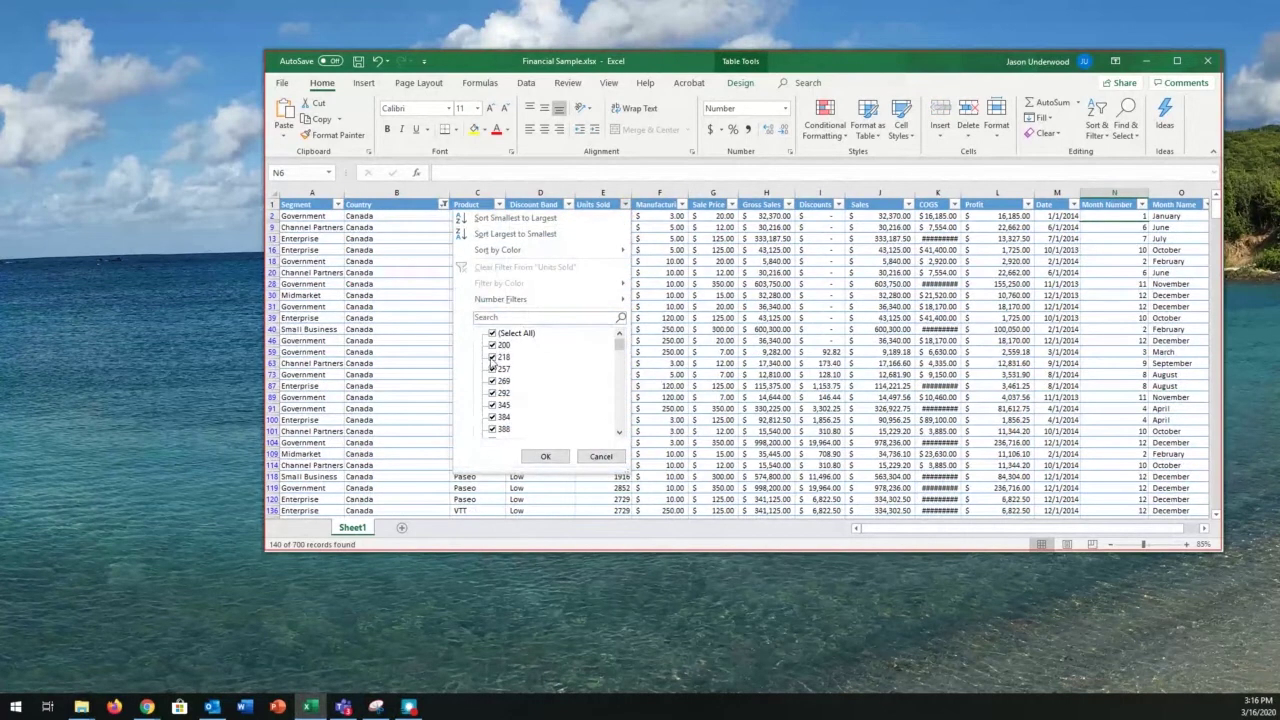
click(492, 333)
click(492, 333)
click(545, 456)
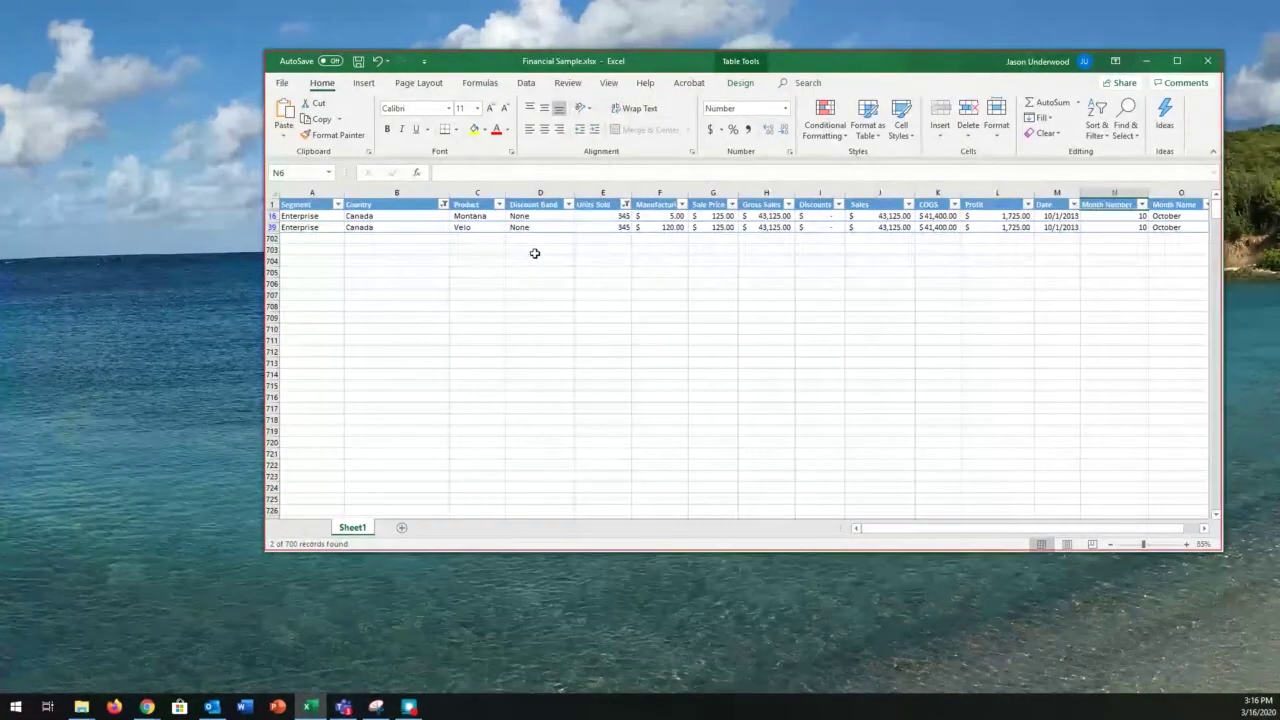
Stop the recording, and save and upload it with the title Excel Filtering Demonstration
click(409, 706)
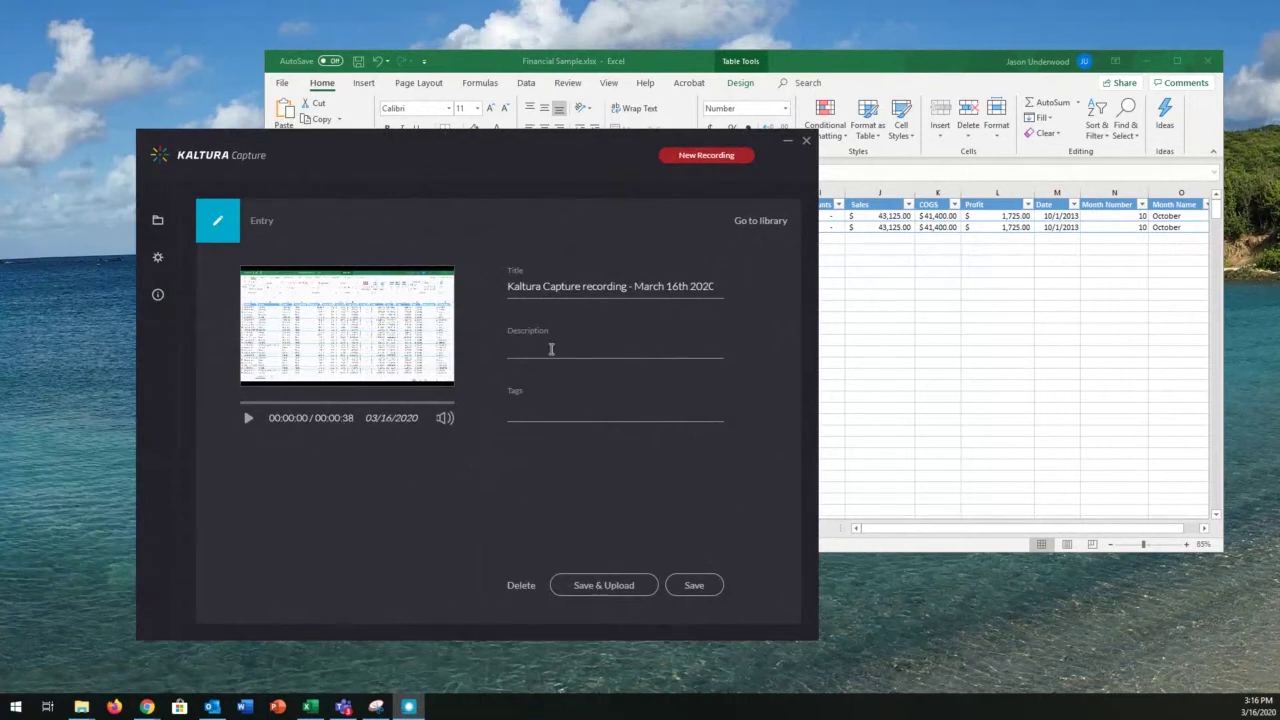
triple_click(543, 286)
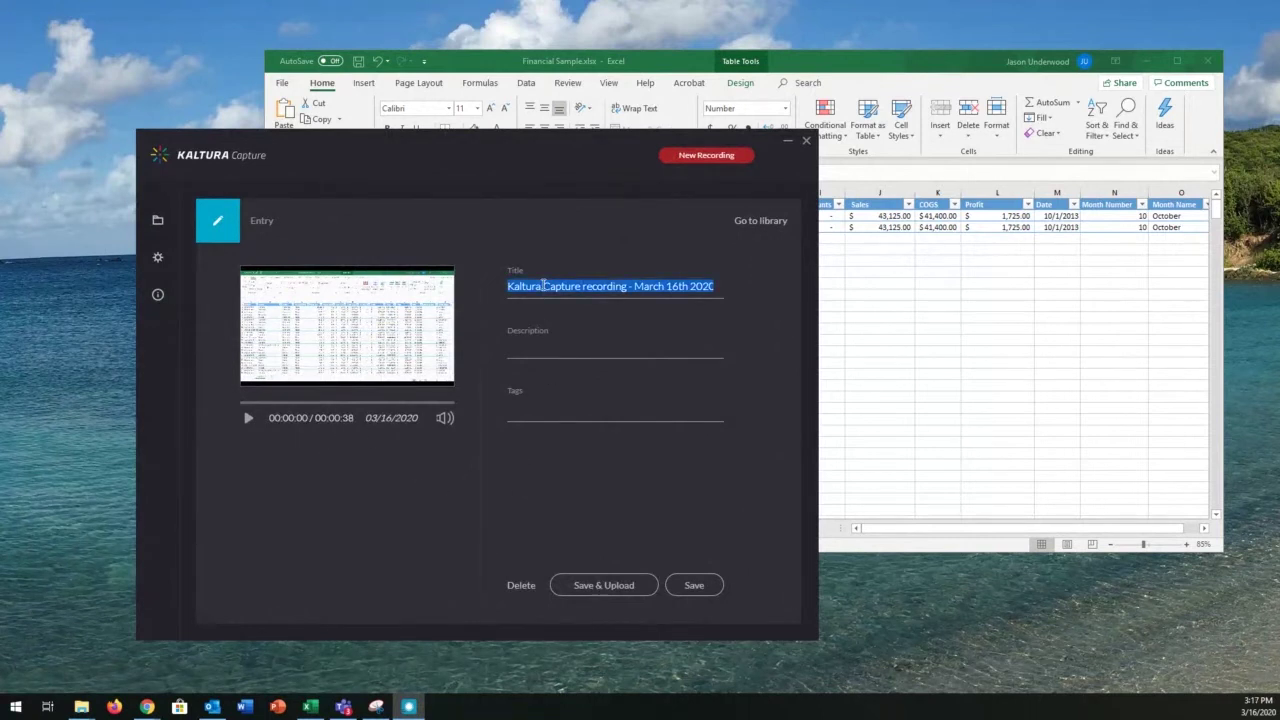
text(Excel)
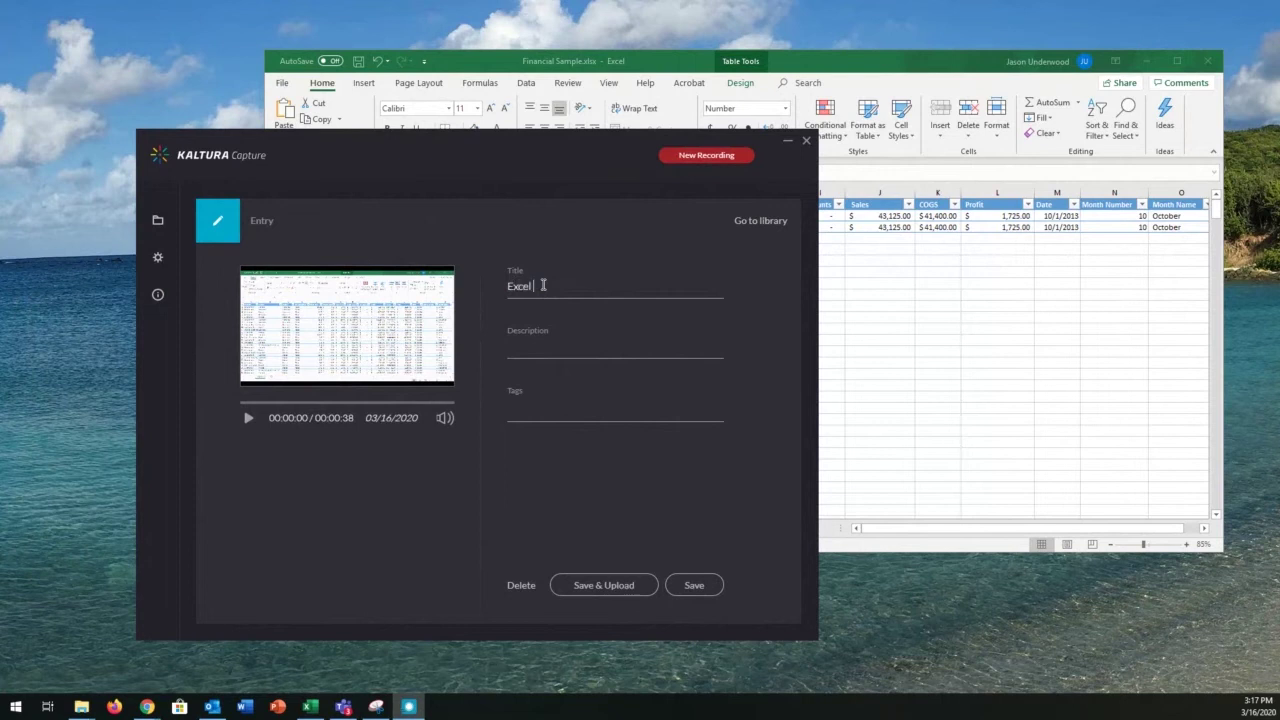
text( Filtering Demonstratoin)
key(BackSpace)
key(BackSpace)
key(BackSpace)
text(ion)
click(601, 587)
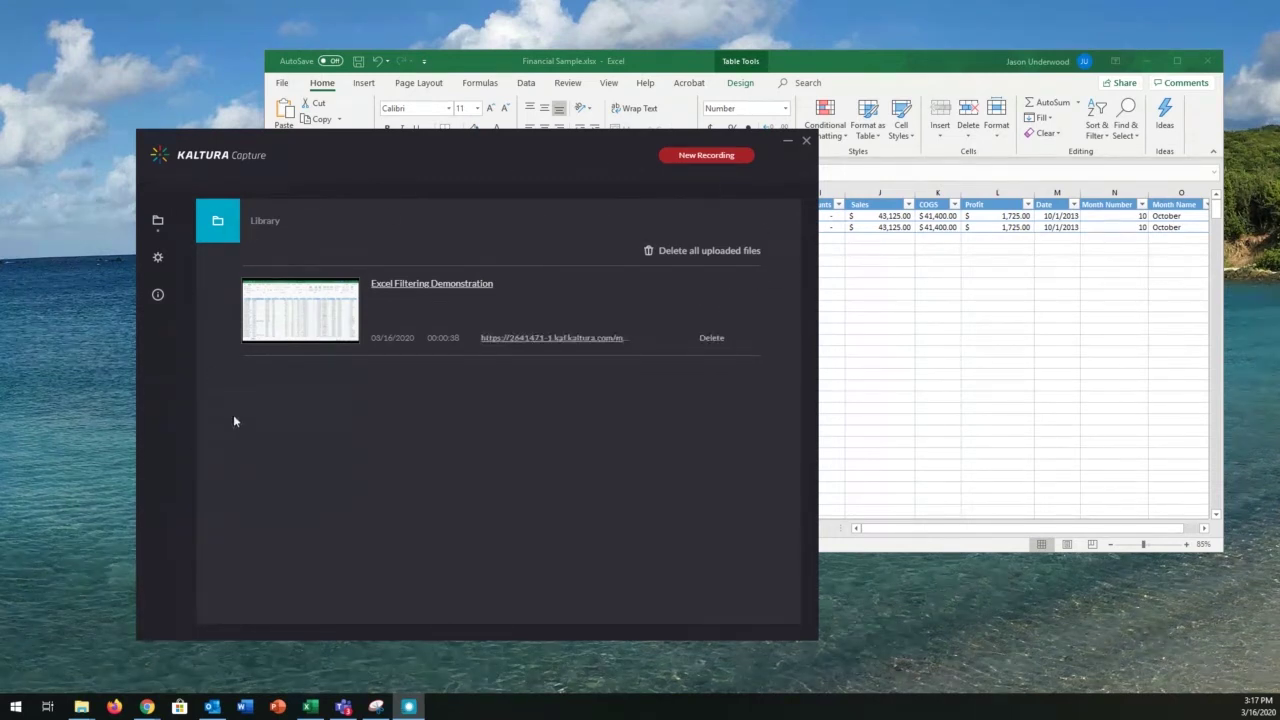
click(806, 141)
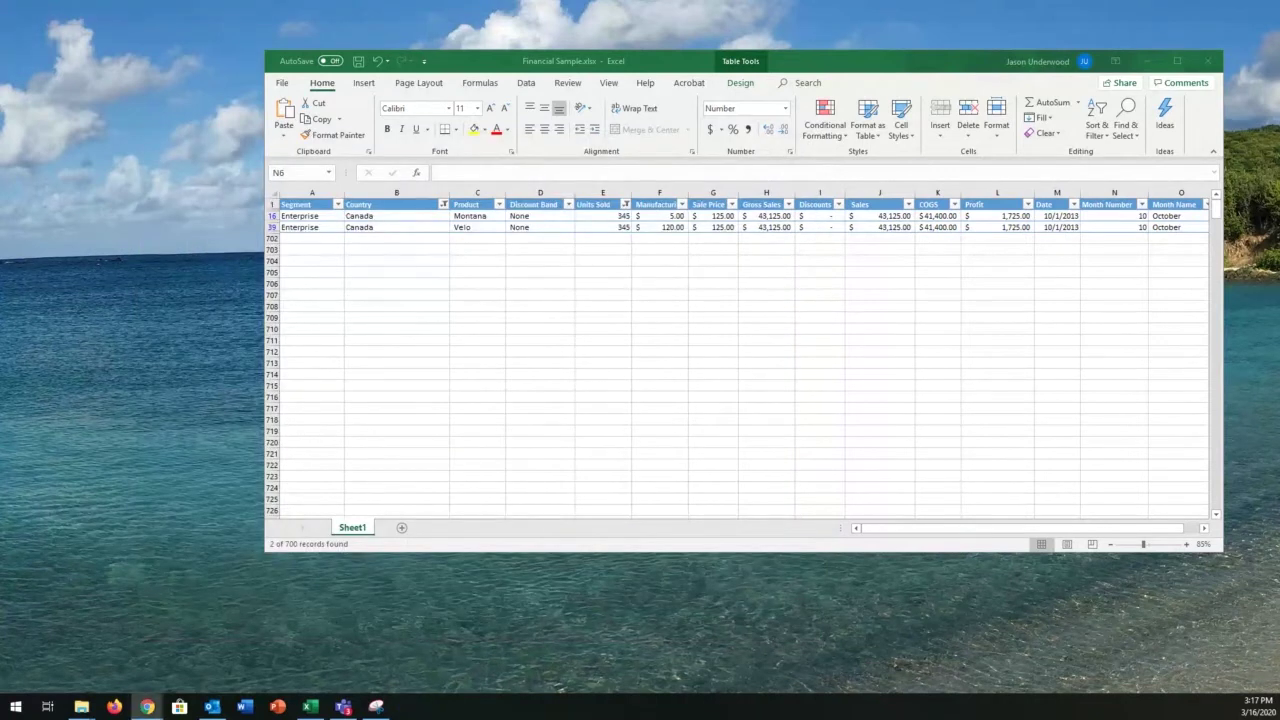
Switch to Blackboard in Chrome, reopen Kaltura My Media and refresh the media list
click(147, 706)
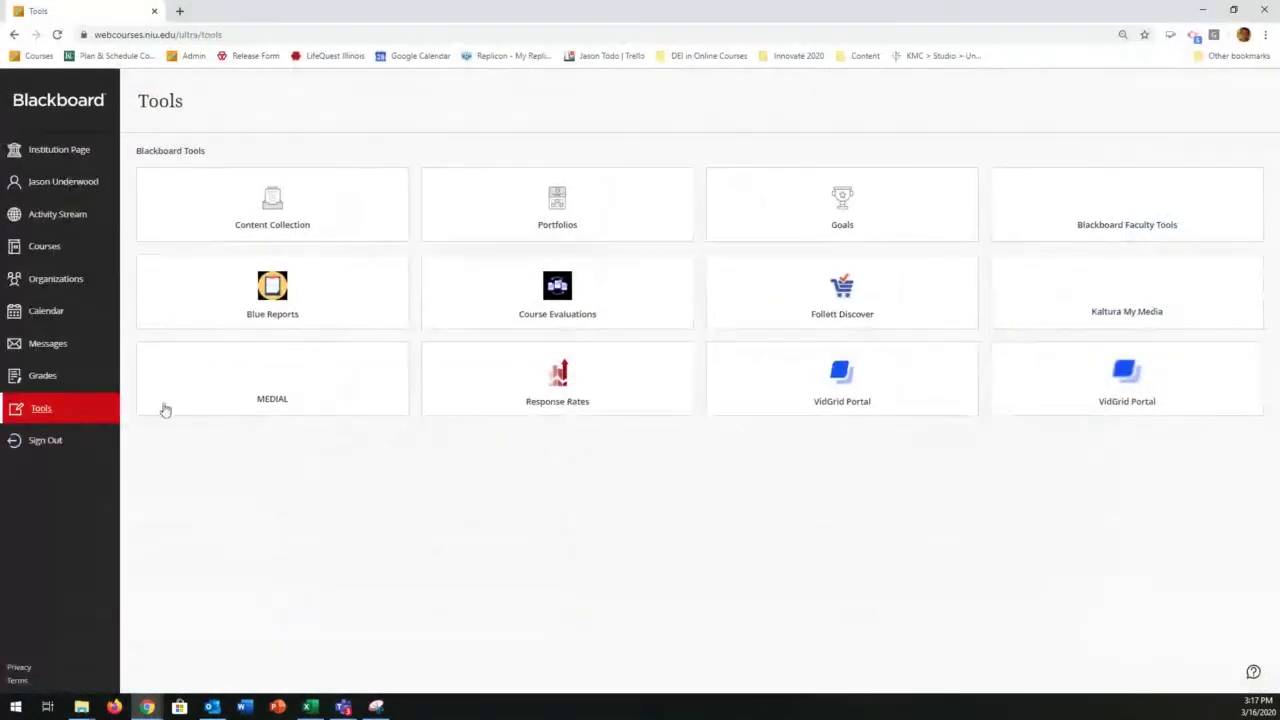
click(1120, 289)
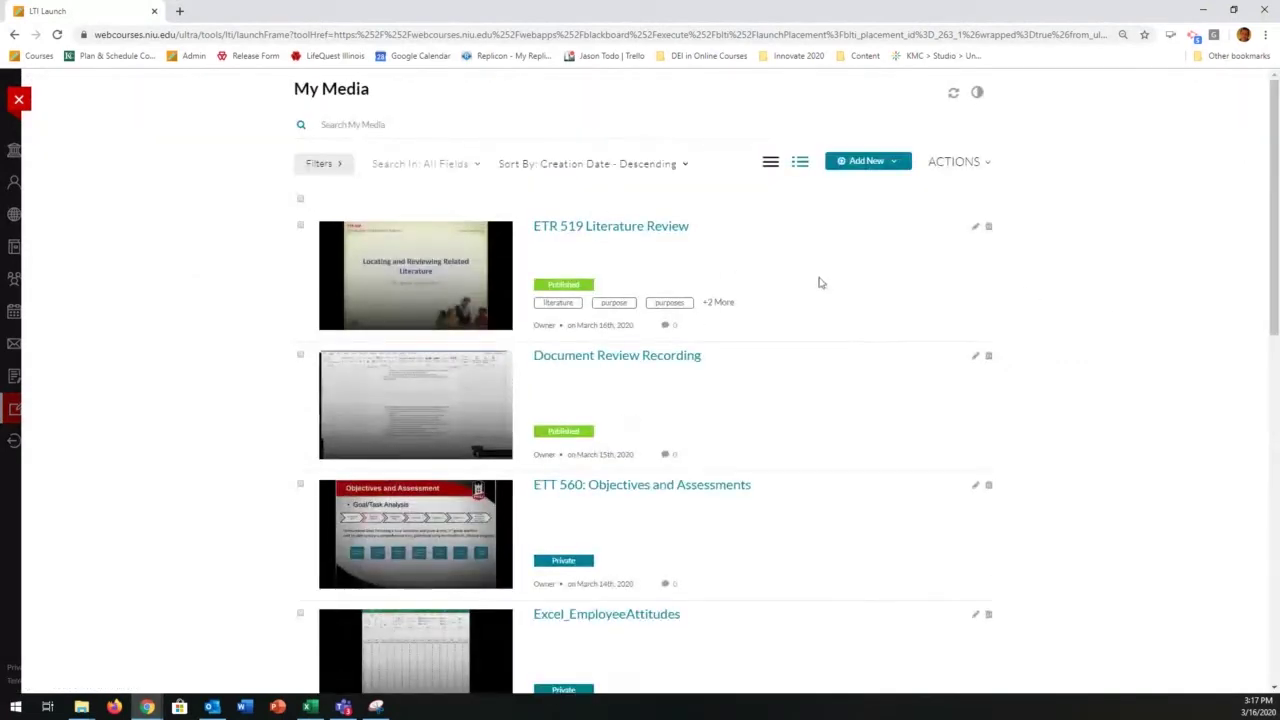
click(953, 97)
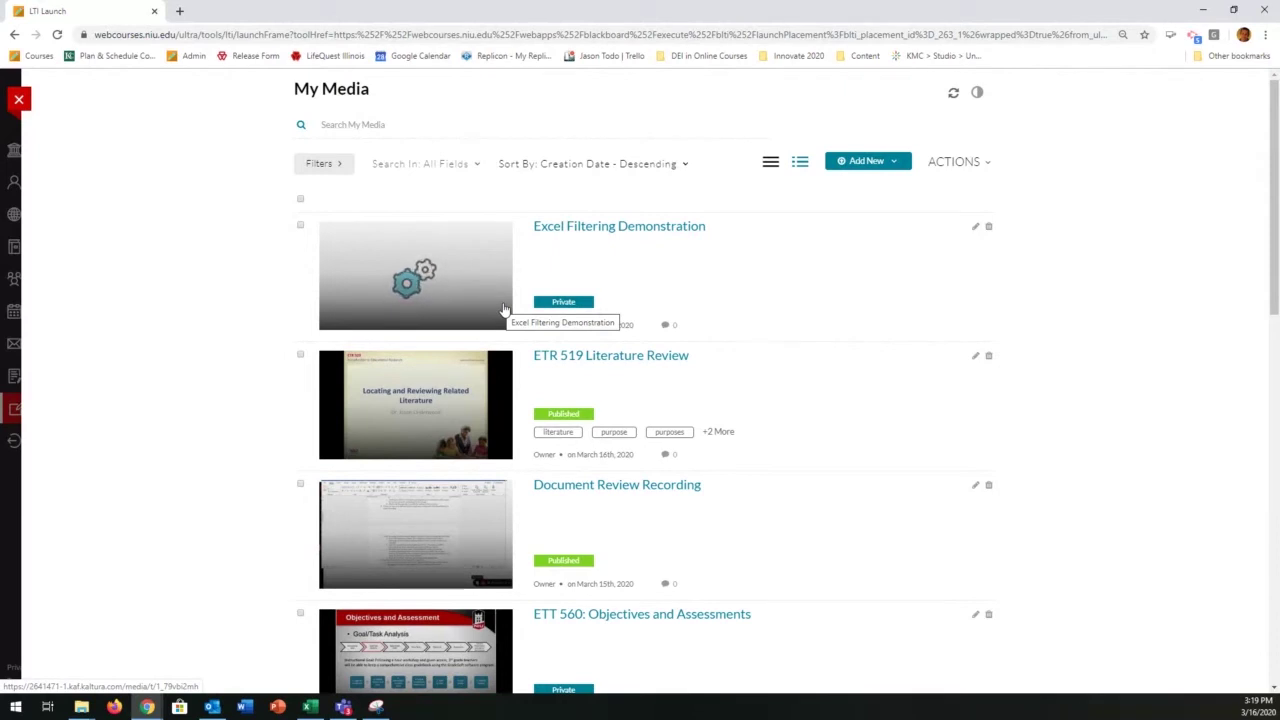
Look through the recordings in the My Media list and return to the newest one
scroll(506, 312, down, 5)
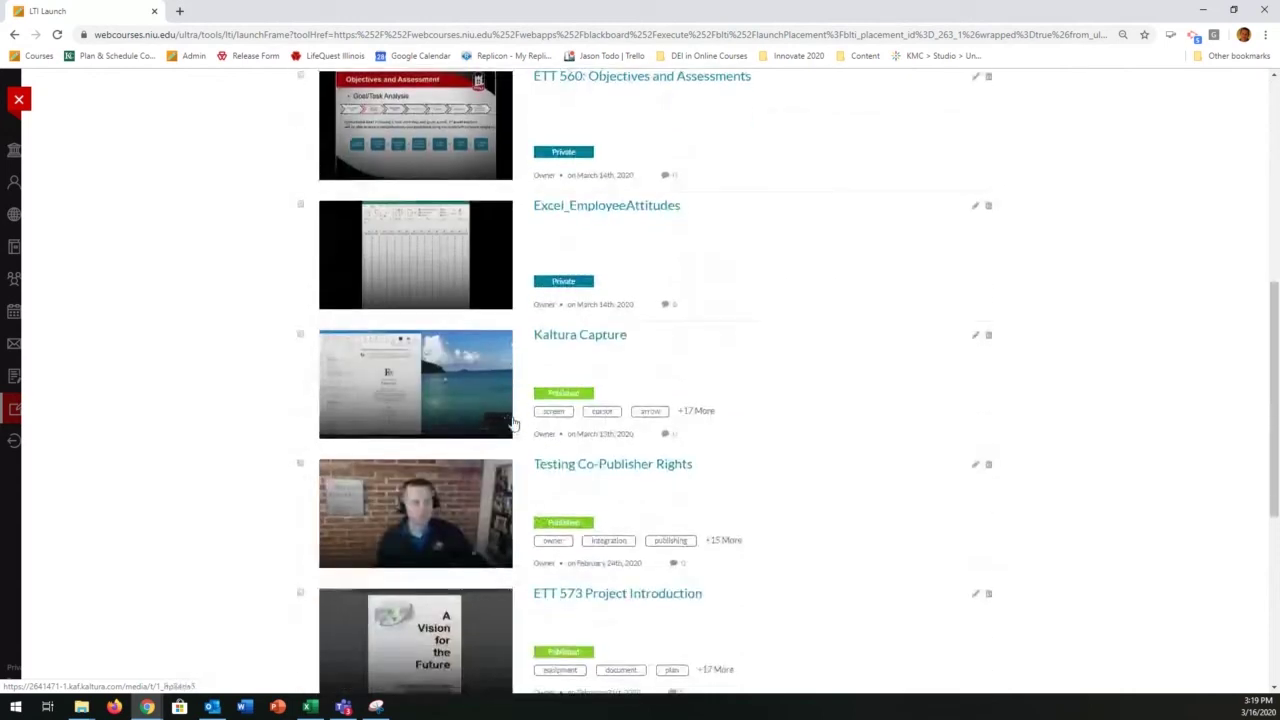
scroll(513, 424, down, 5)
scroll(742, 495, up, 4)
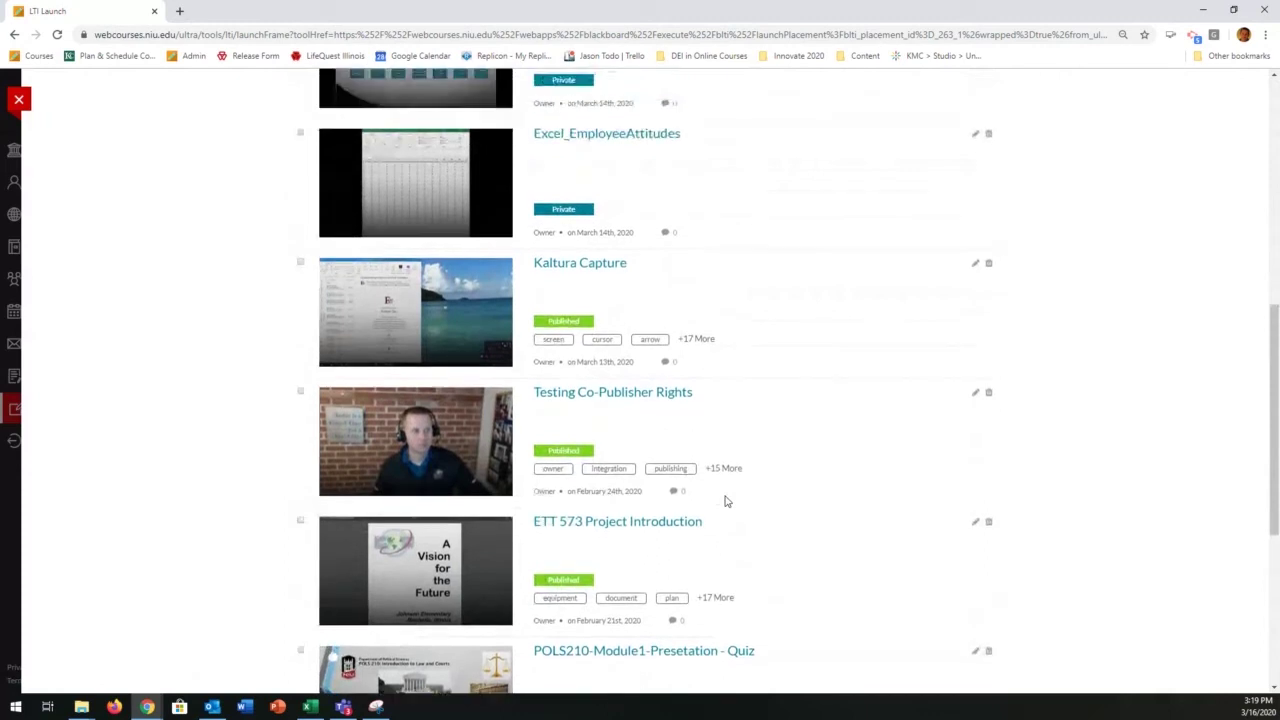
scroll(708, 506, up, 1)
scroll(684, 506, up, 5)
scroll(670, 510, up, 3)
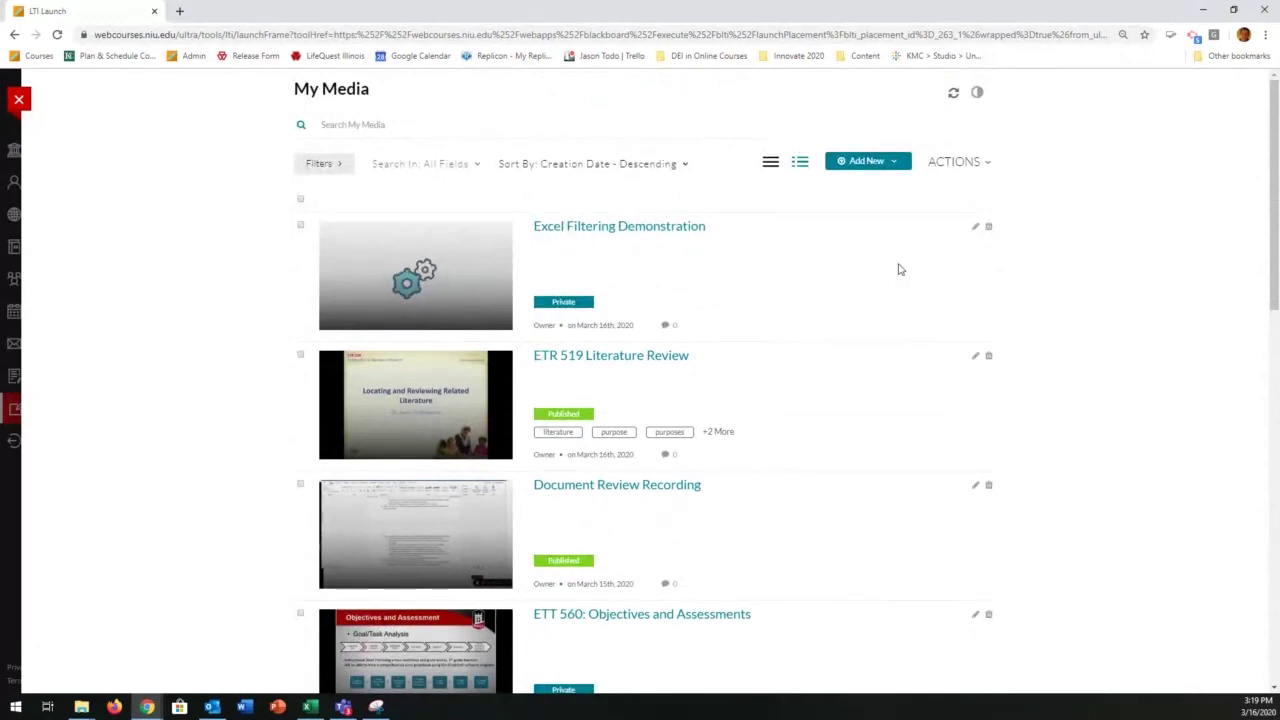
Launch Kaltura Capture from My Media and bring up the recorder for a new recording
click(862, 161)
click(859, 272)
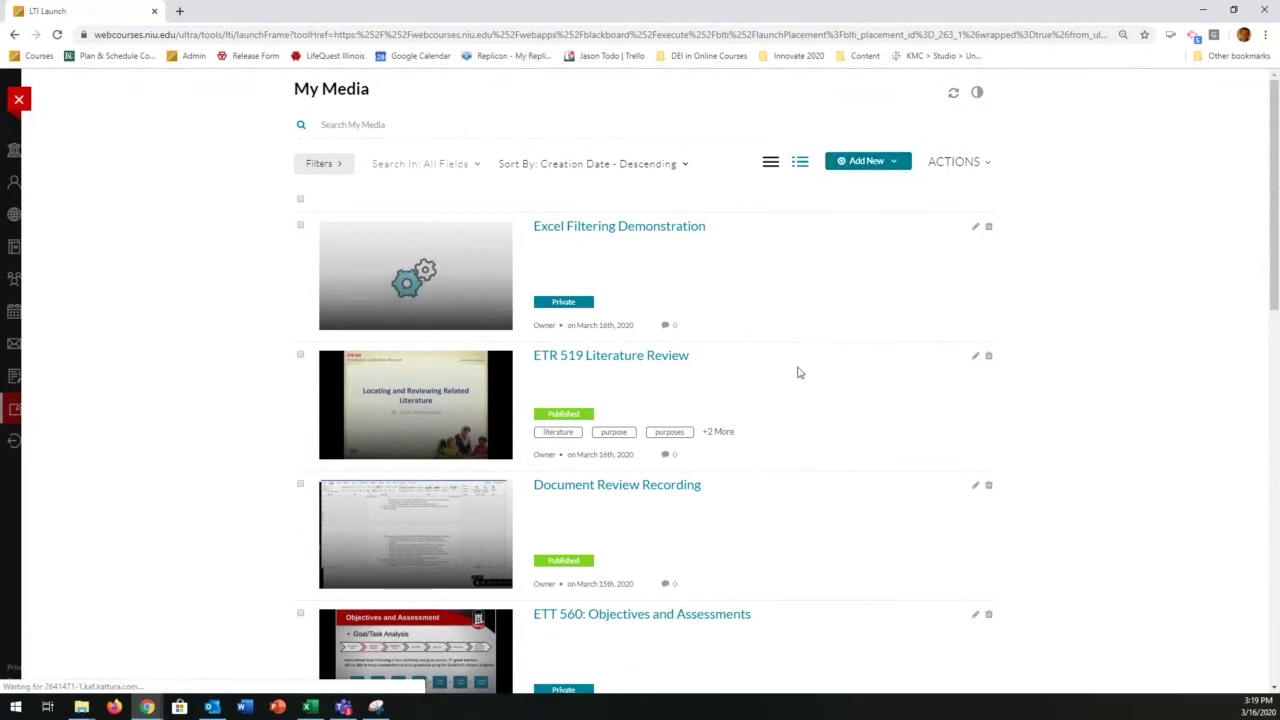
click(710, 140)
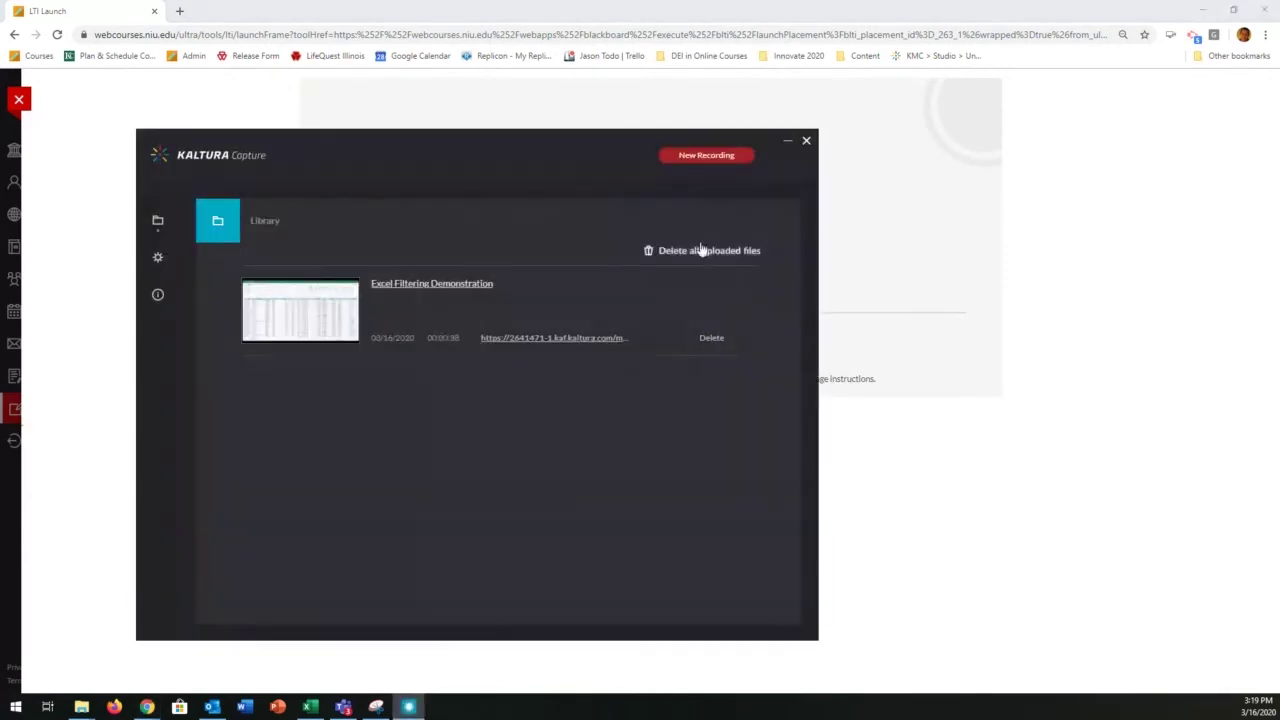
click(703, 156)
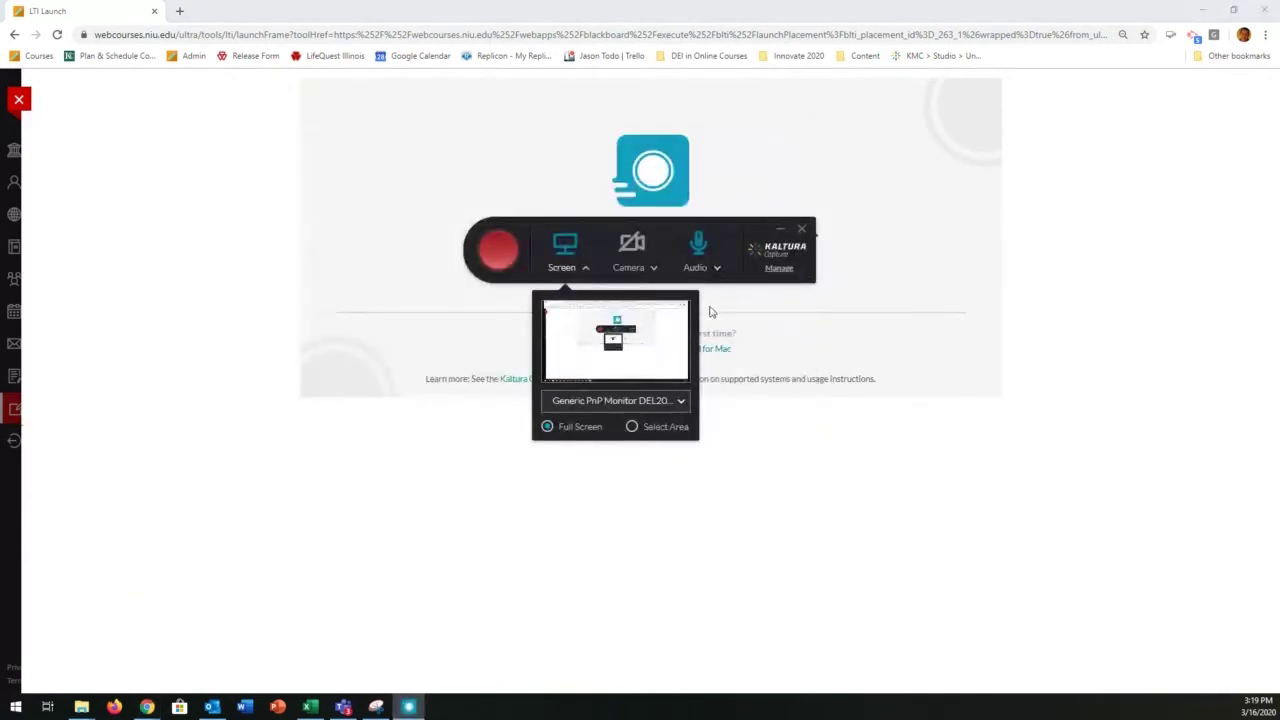
Set the camera source to the Dell U2312HM monitor, switch that second source off and close the recorder
click(643, 272)
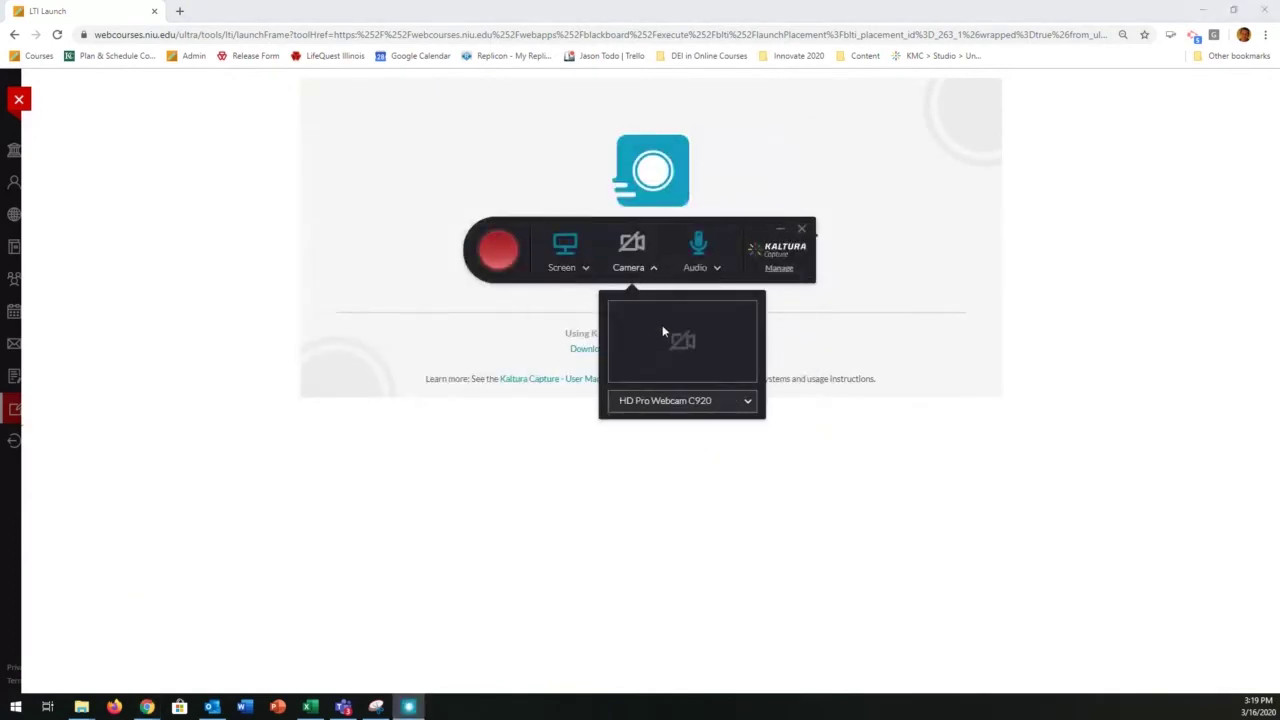
click(680, 402)
click(676, 451)
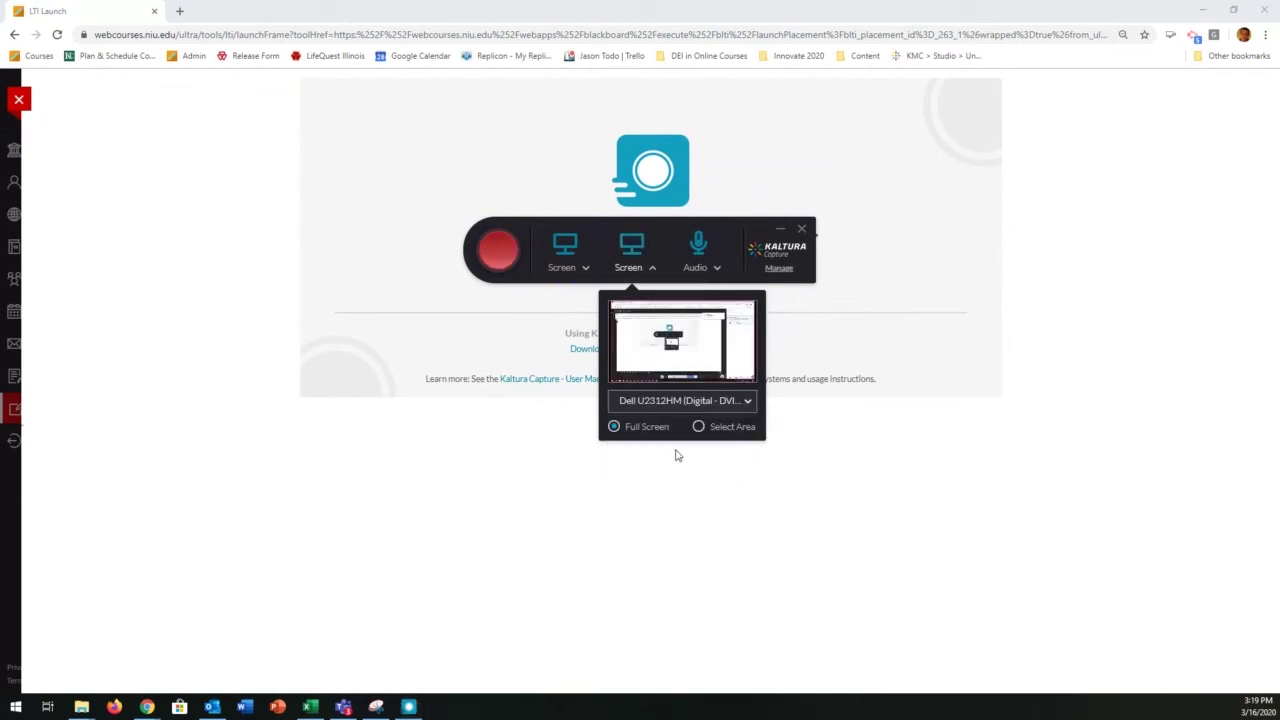
click(641, 250)
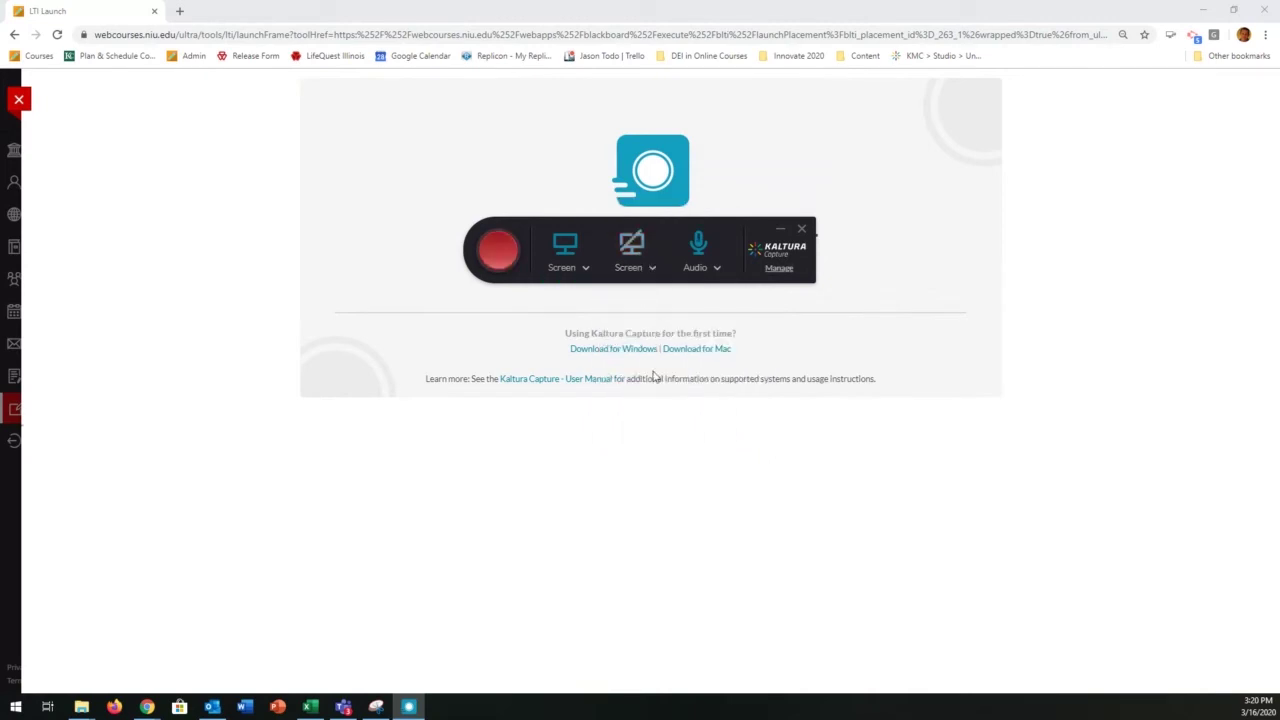
click(802, 229)
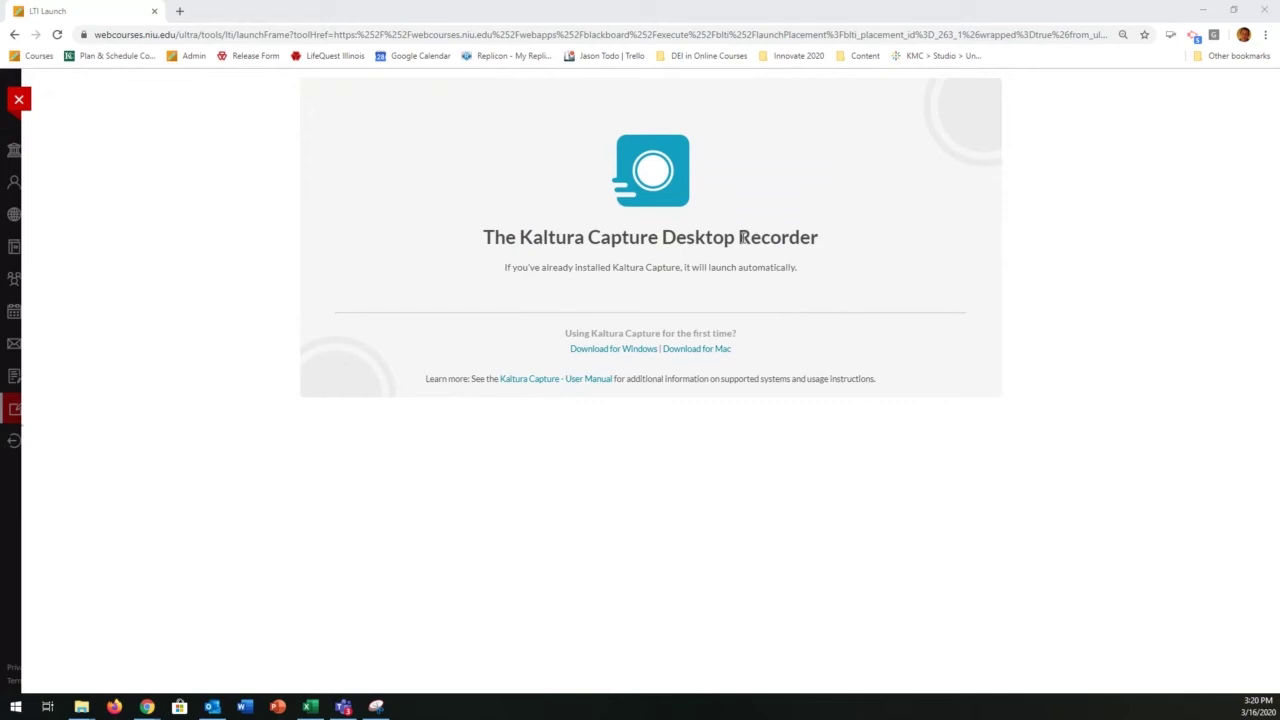
Reopen Kaltura My Media from the Blackboard tools, play the Excel Filtering Demonstration video and pause it
click(19, 100)
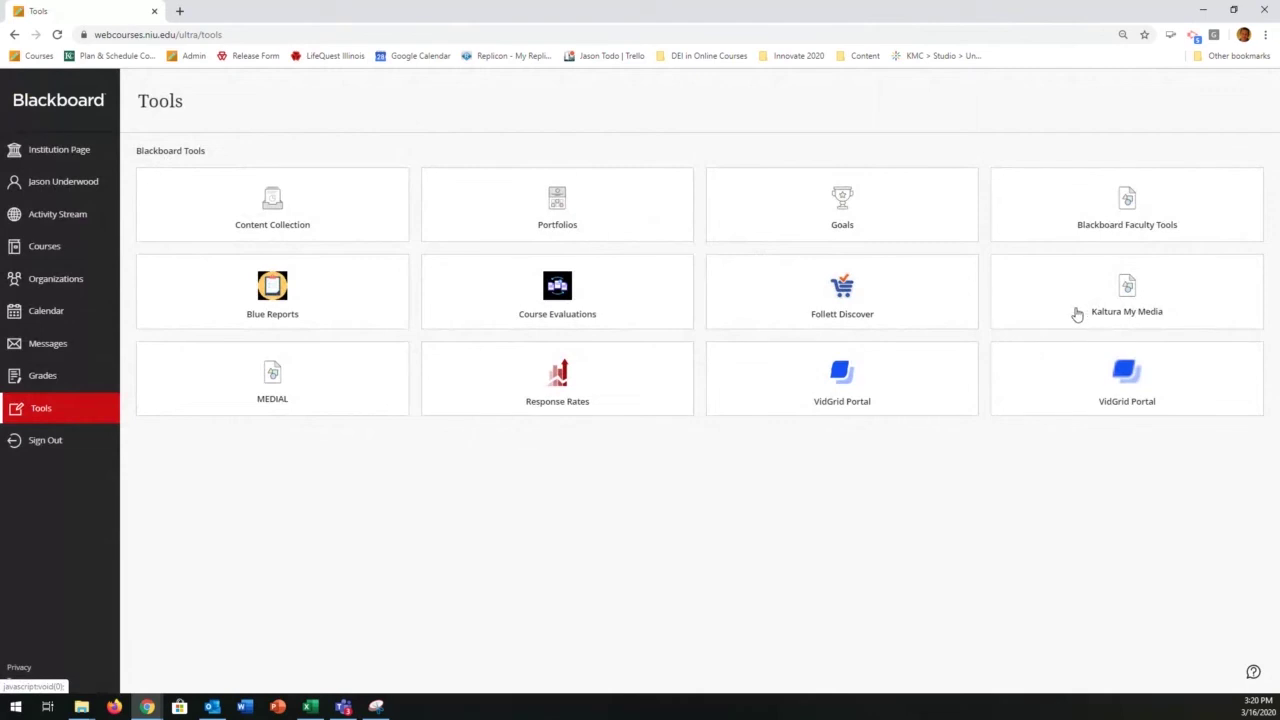
click(1127, 289)
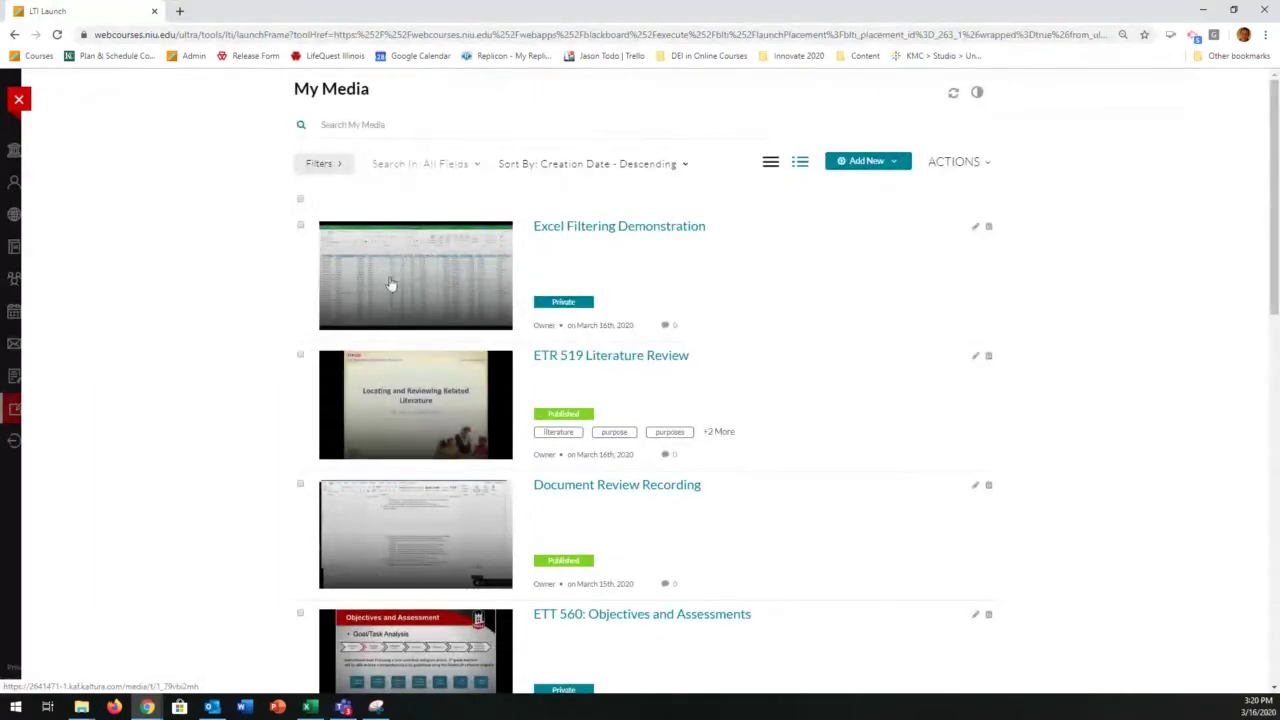
click(631, 233)
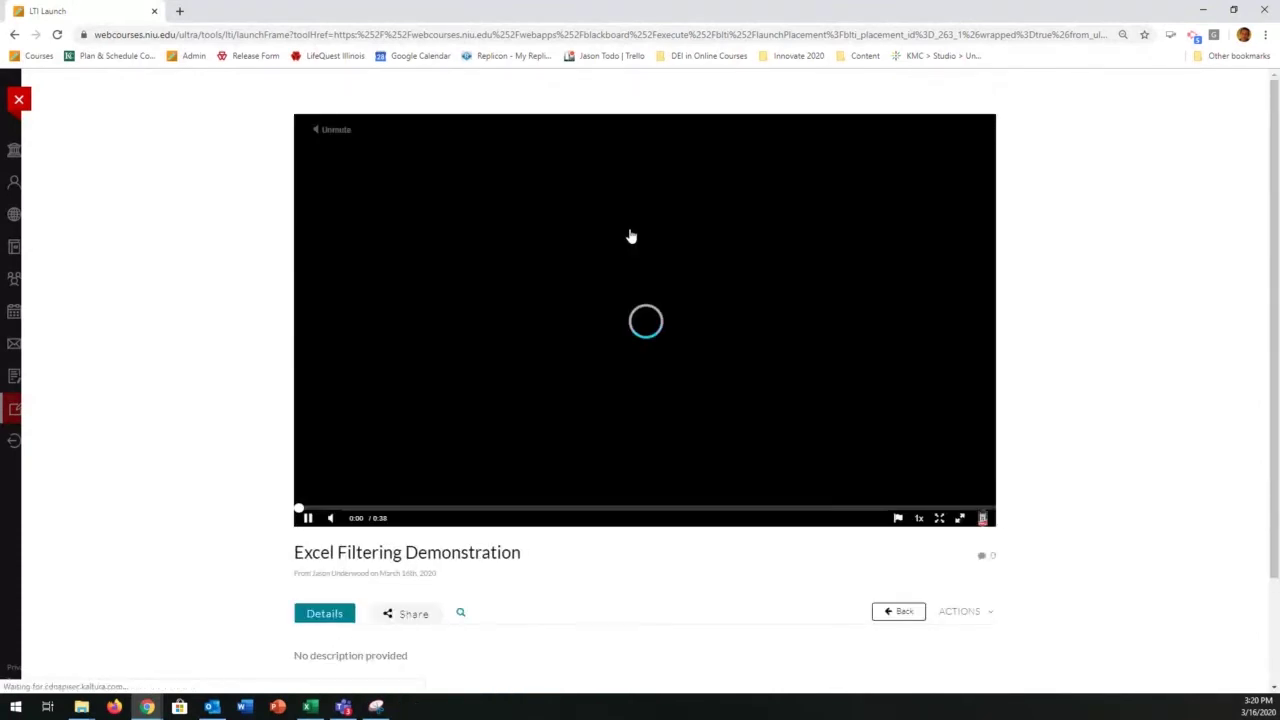
mouse_move(328, 518)
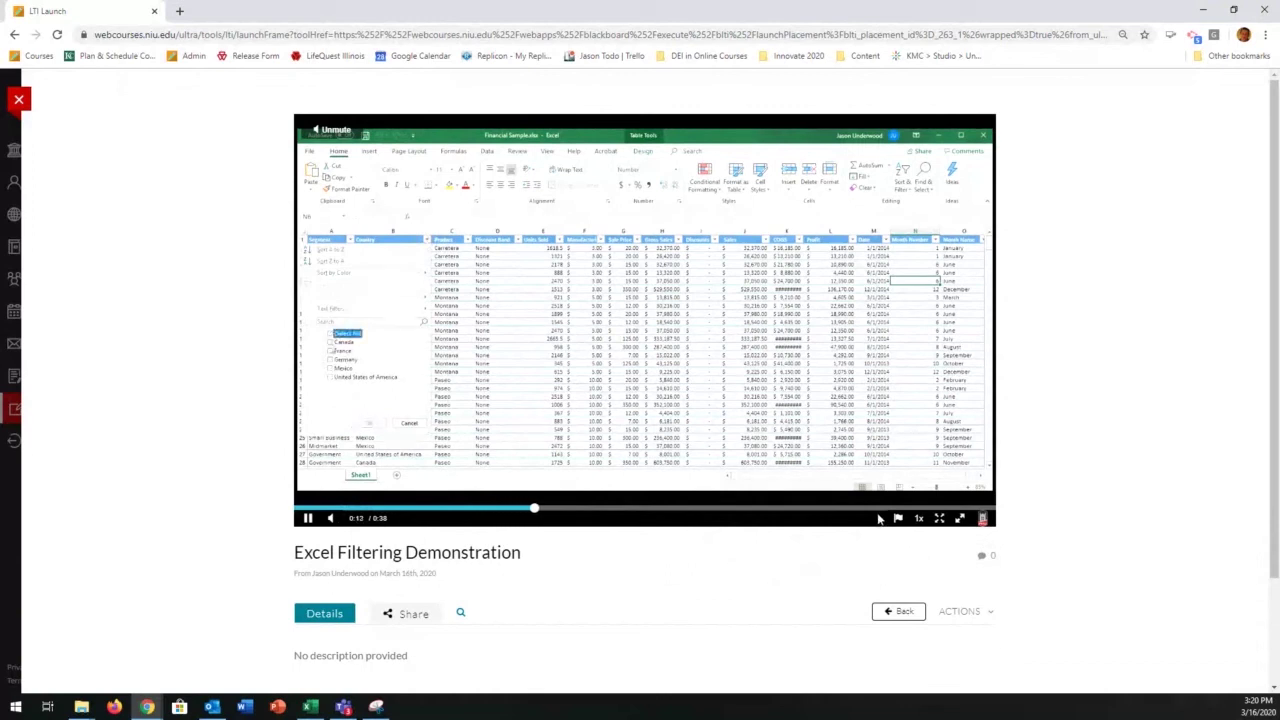
click(307, 518)
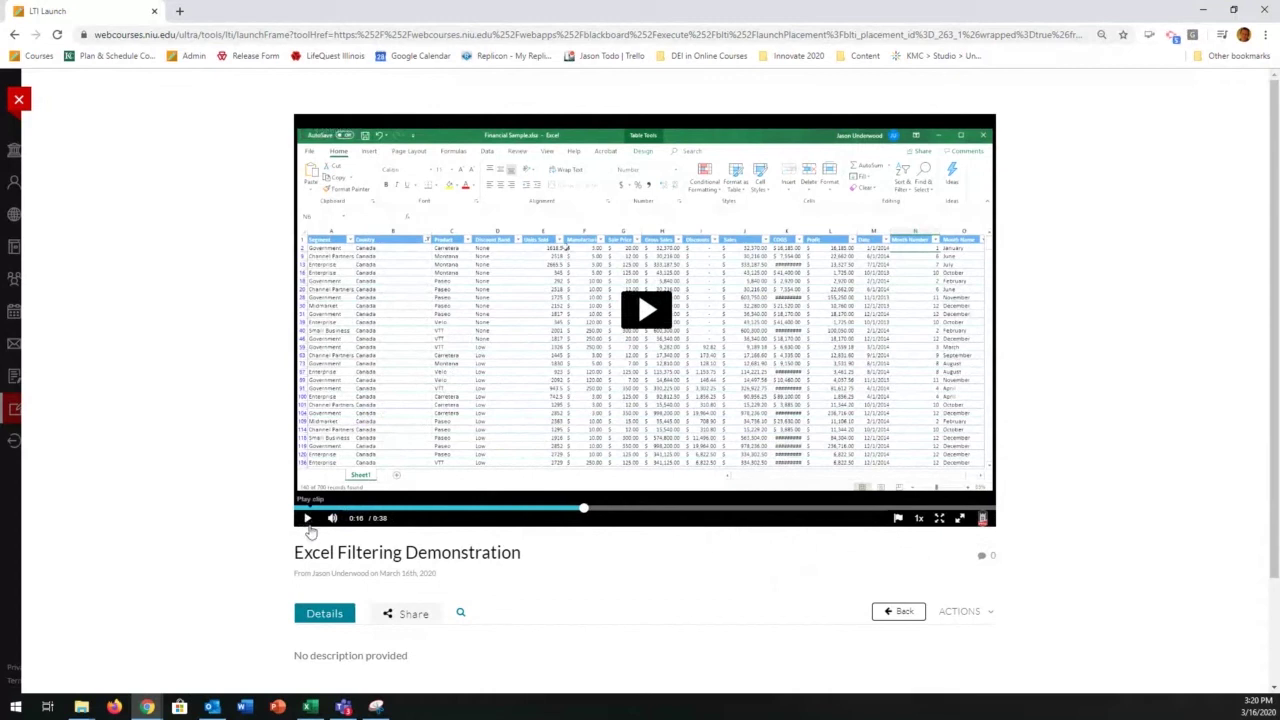
Leave My Media and open the Module 1 folder in the course modules of SHELL ETT 888 - Original Sandbox
click(18, 99)
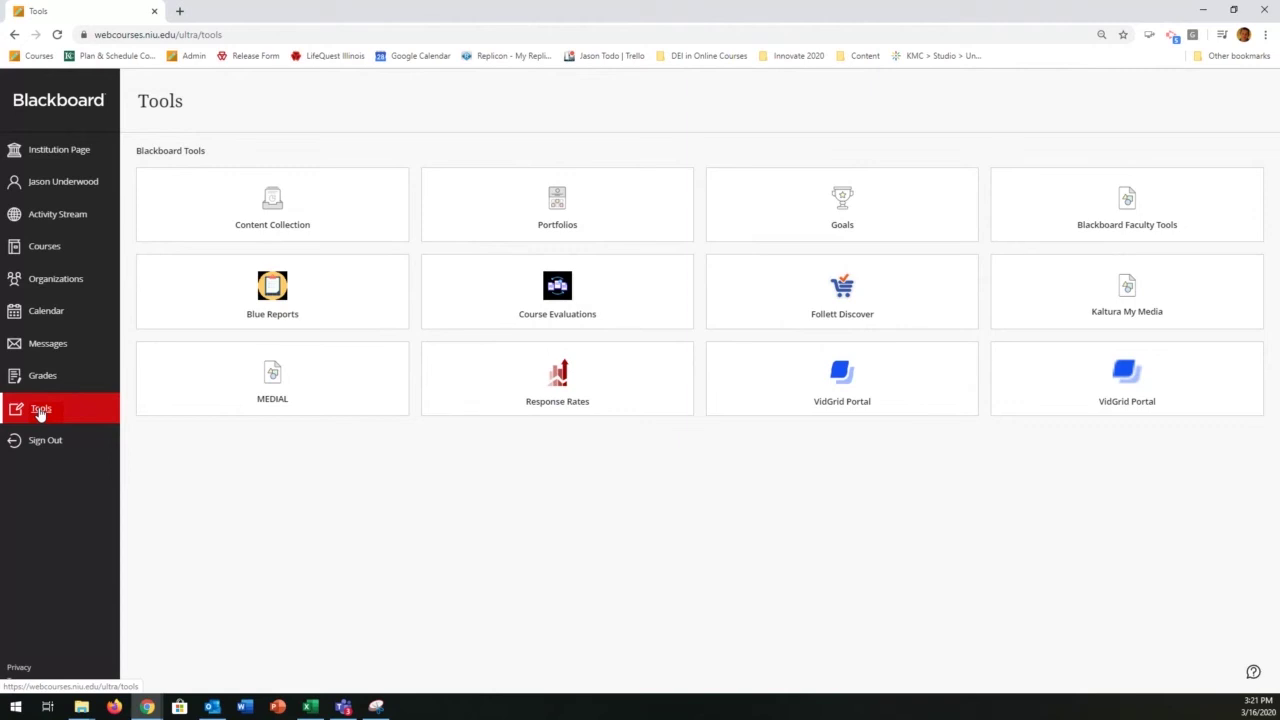
click(48, 250)
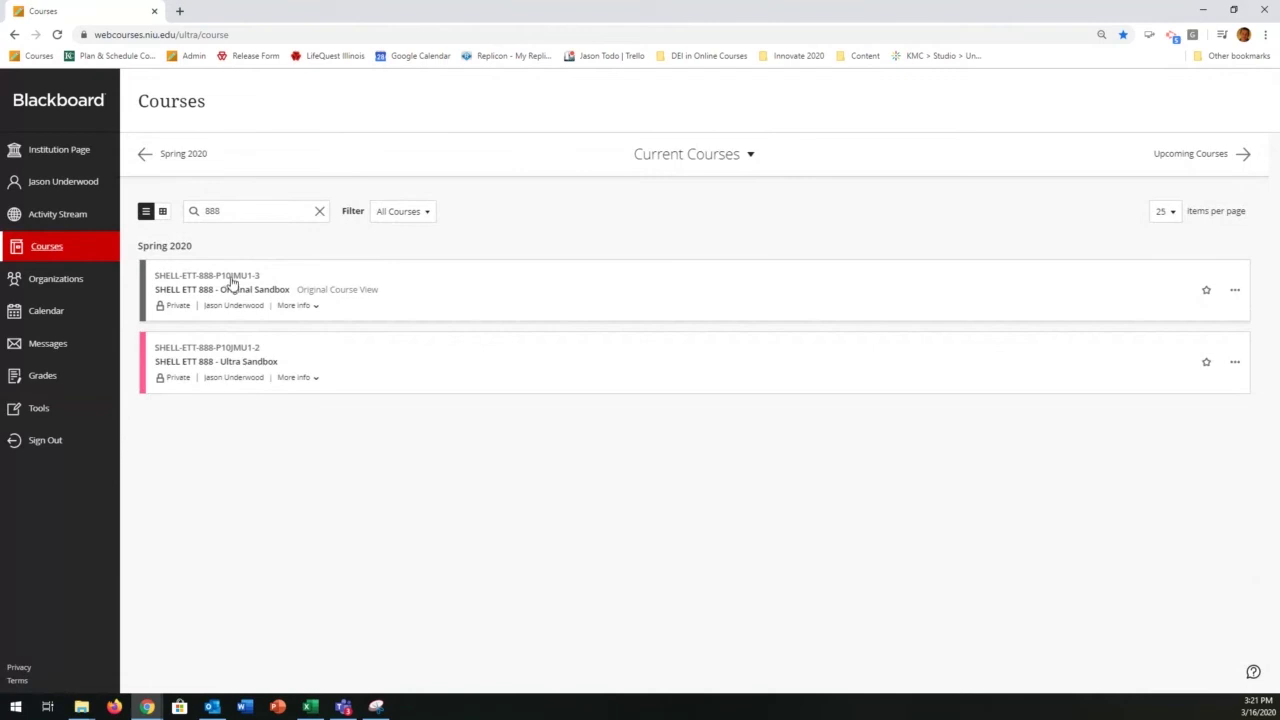
click(231, 282)
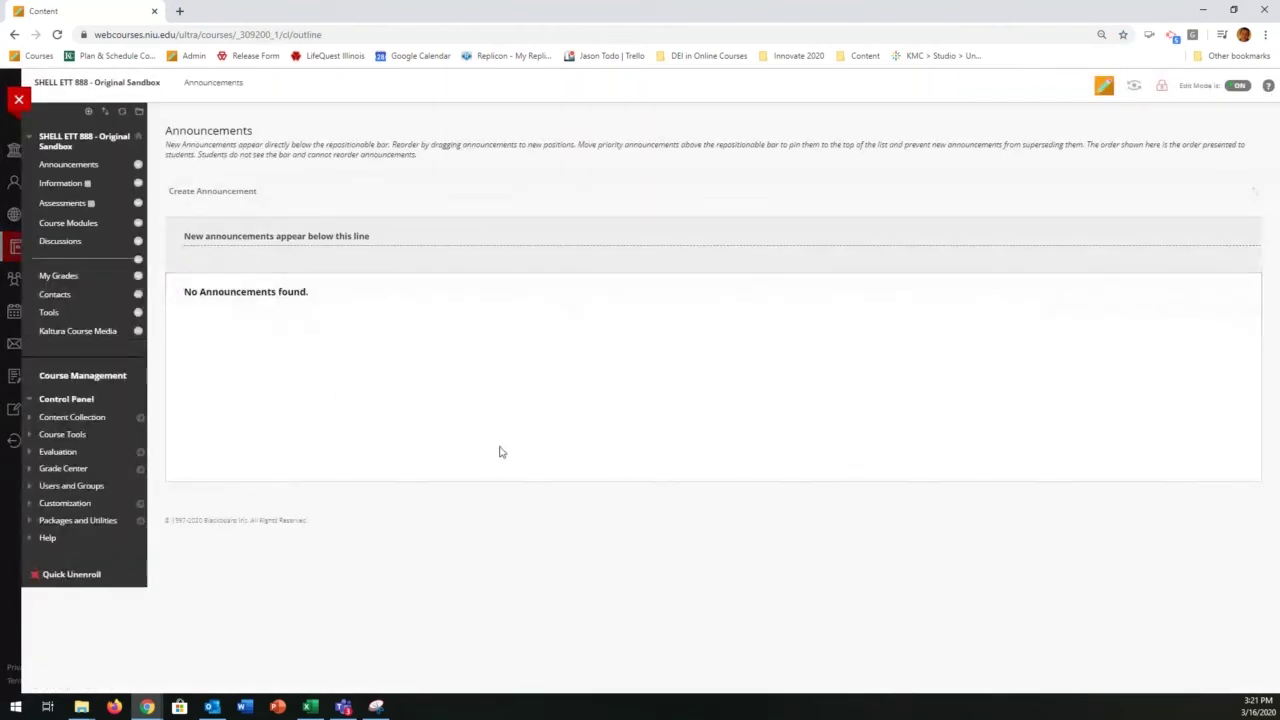
click(70, 224)
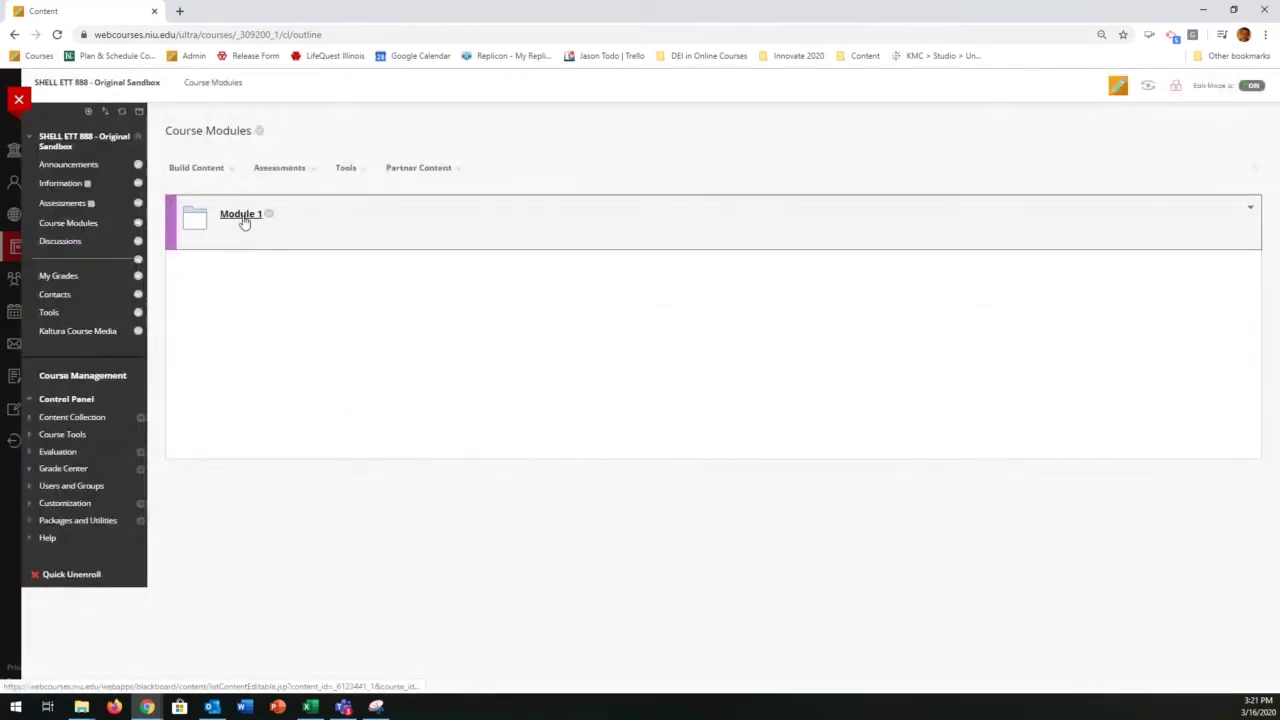
click(241, 214)
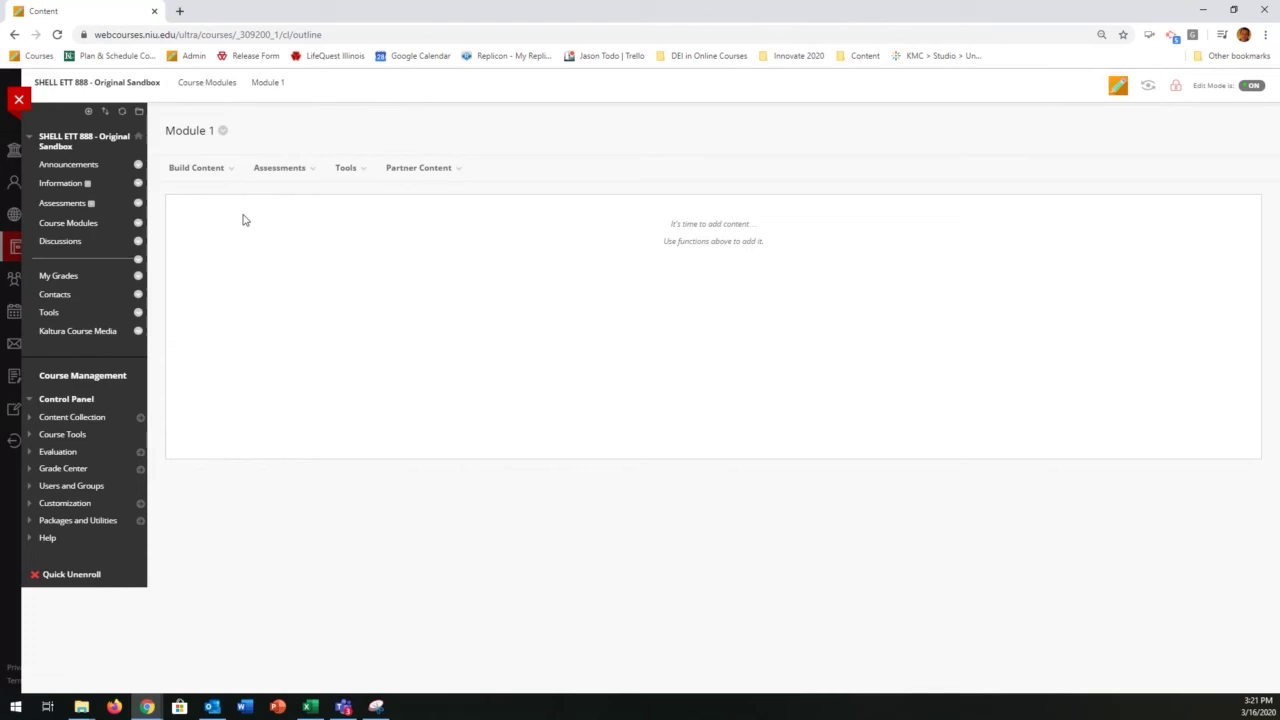
Embed the Excel Filtering Demonstration video in Module 1 with Kaltura Embed
click(196, 168)
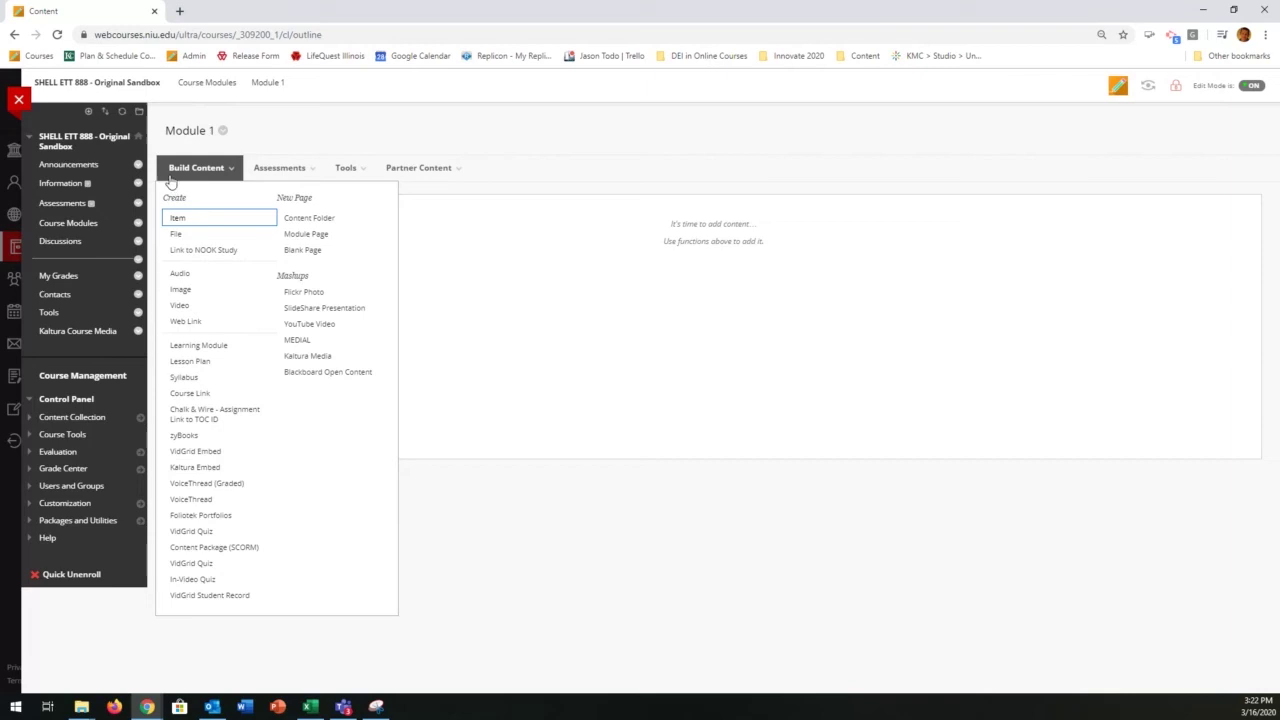
click(207, 468)
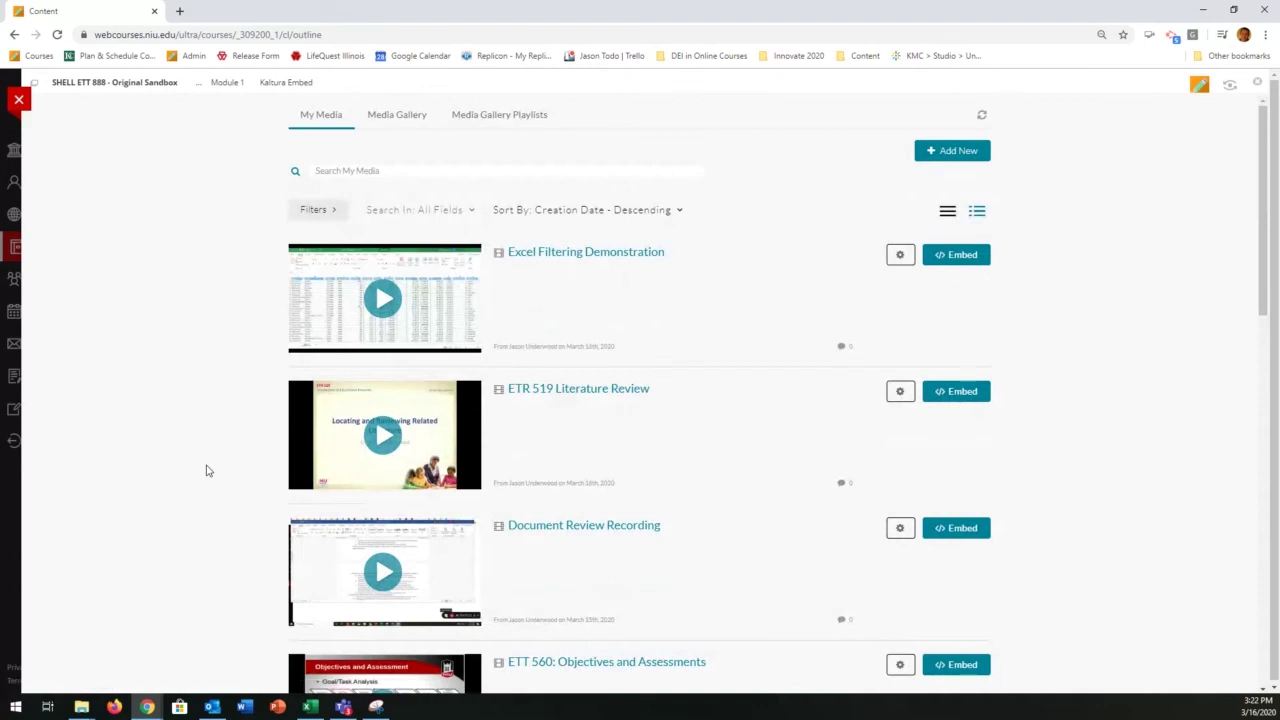
click(956, 258)
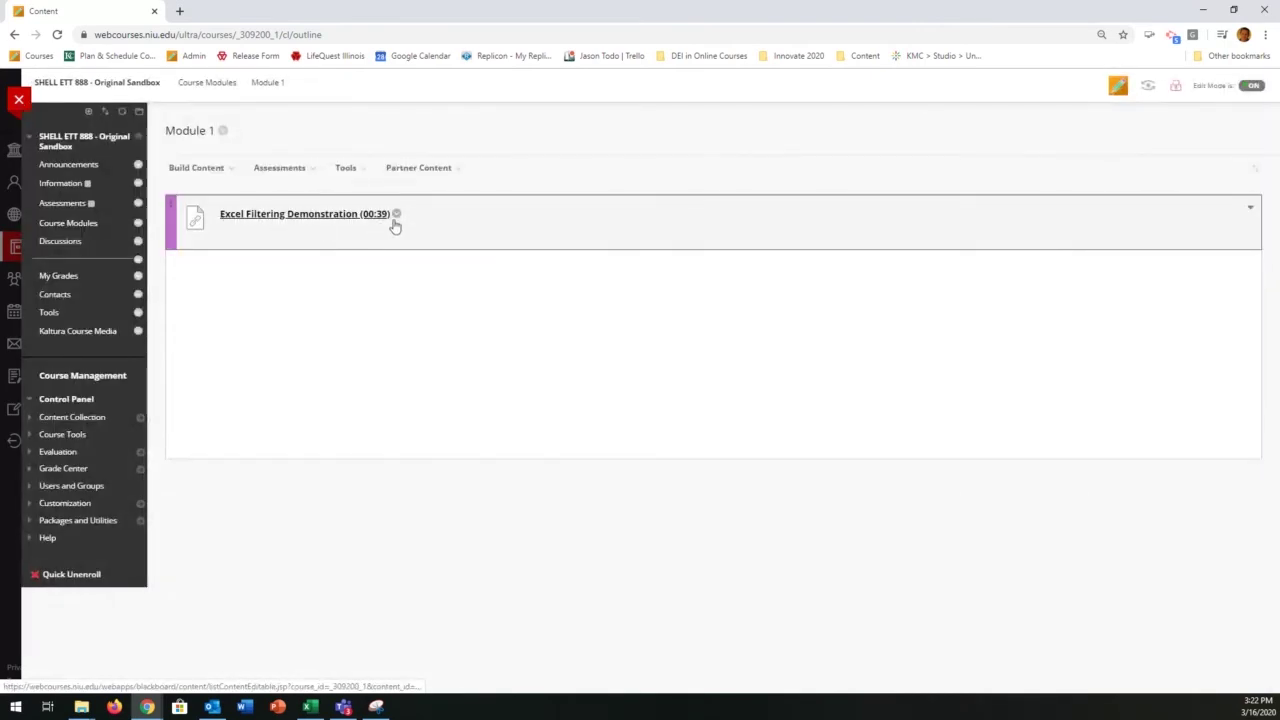
View the embedded Excel Filtering Demonstration video page, then return to the Original Sandbox course's Module 1 folder
click(270, 215)
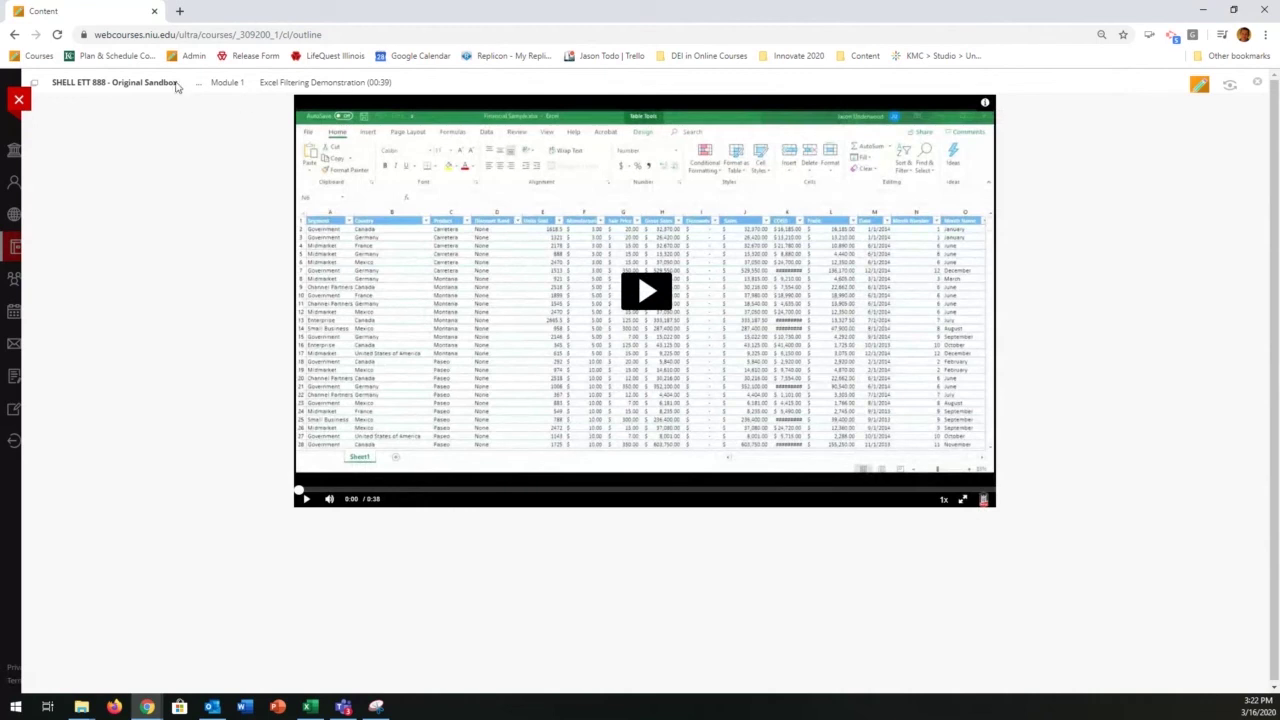
click(20, 100)
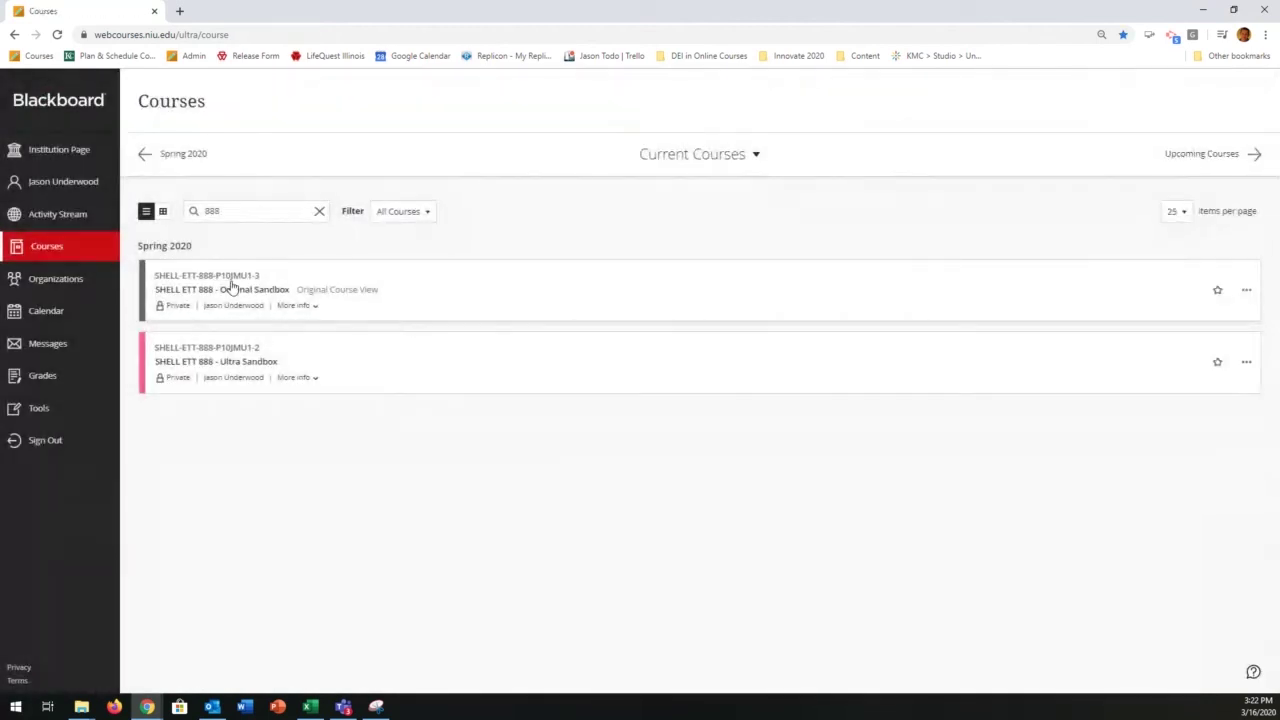
click(276, 289)
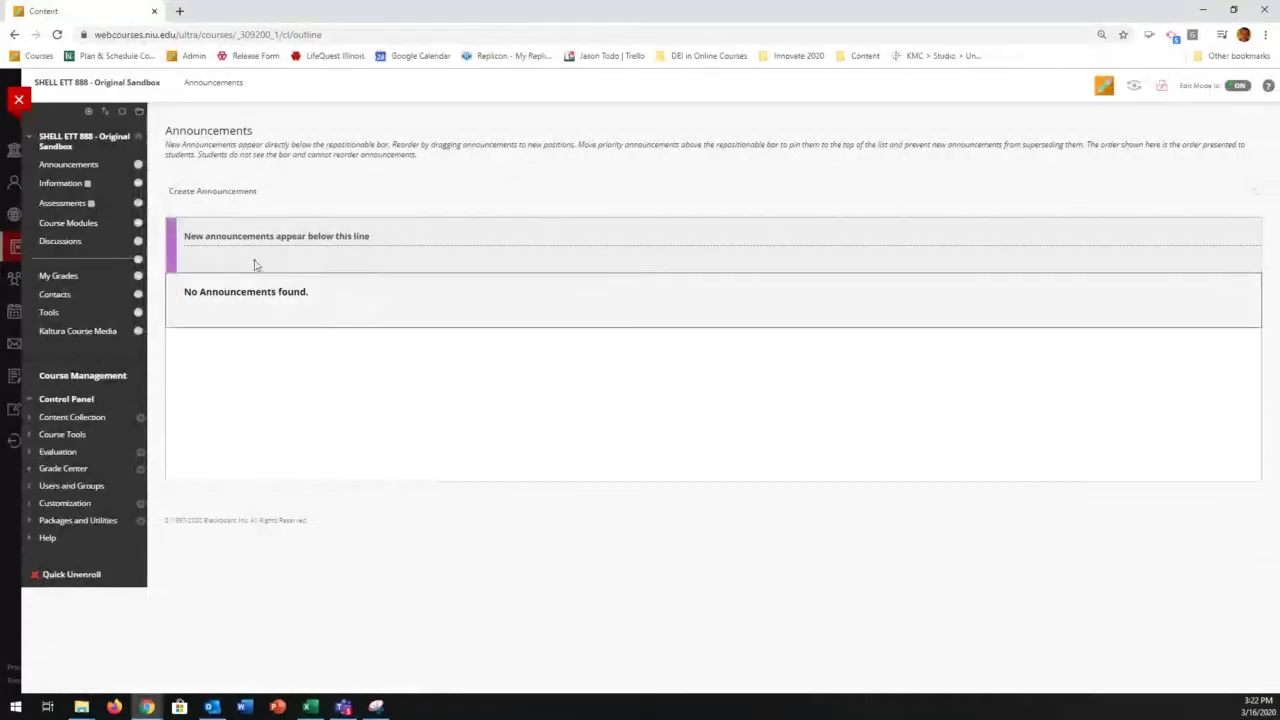
click(68, 223)
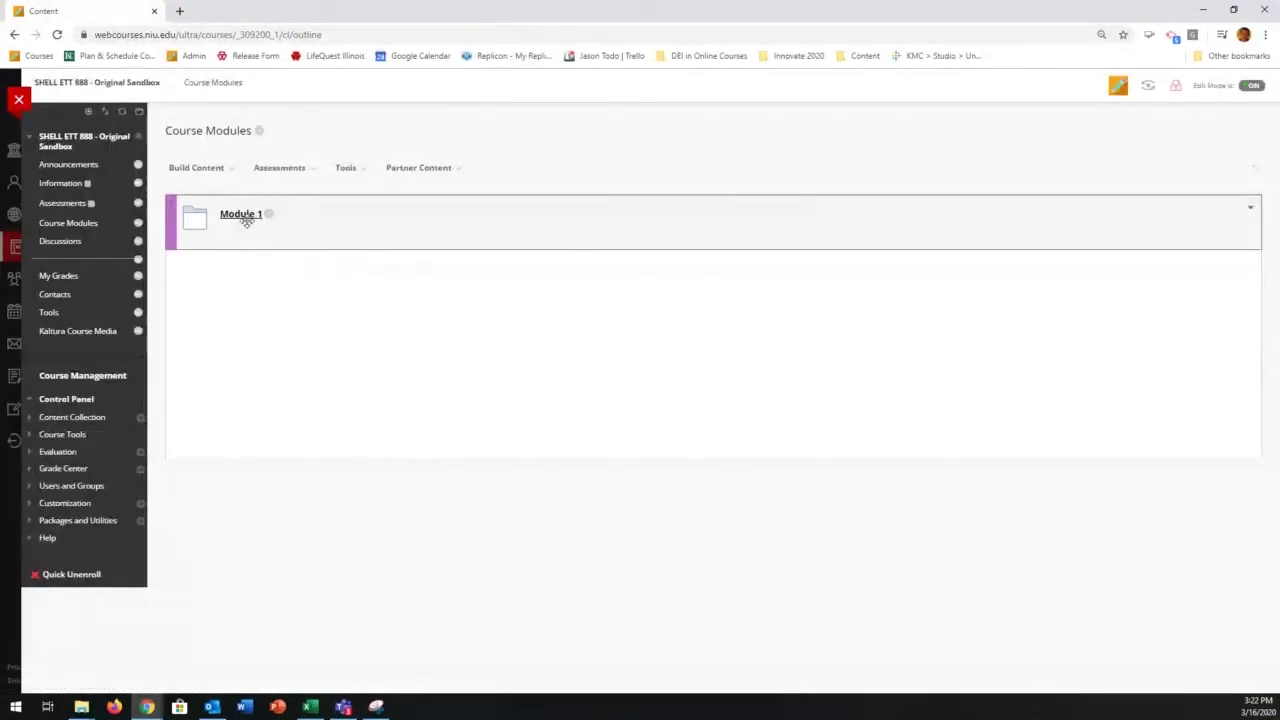
click(245, 222)
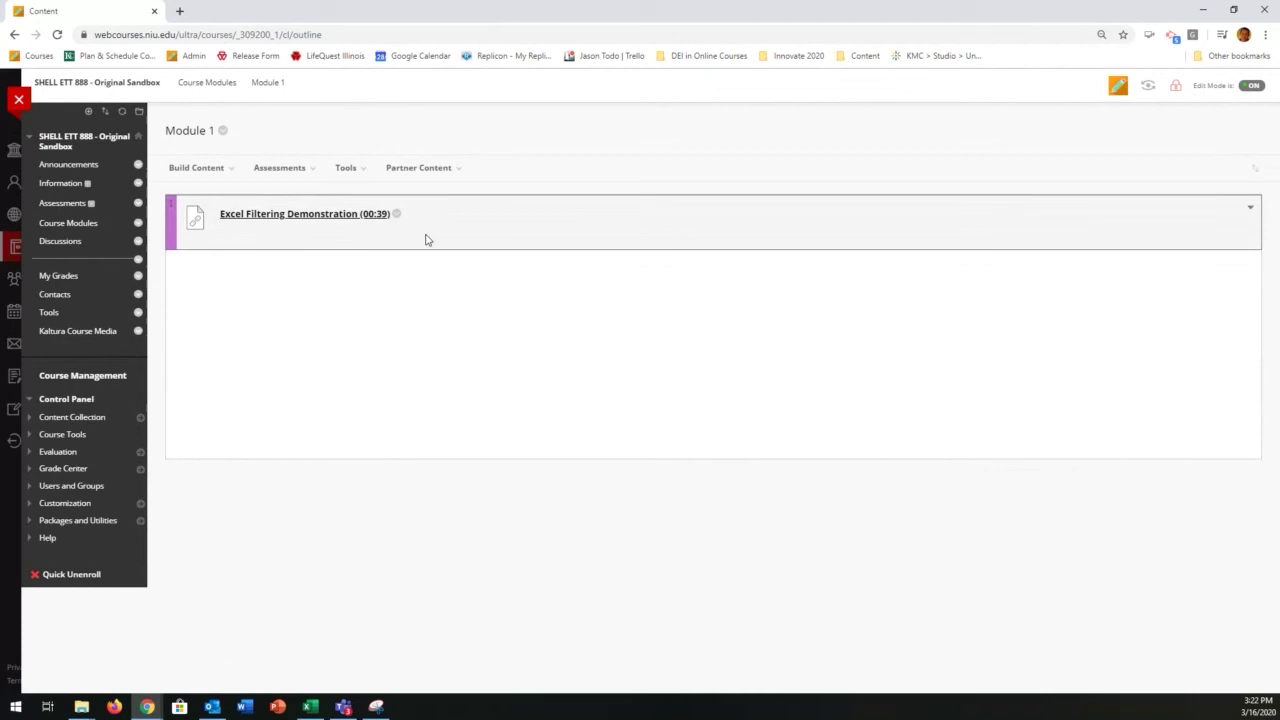
Open the edit form of the Excel Filtering Demonstration link in Module 1 and cancel it
click(398, 216)
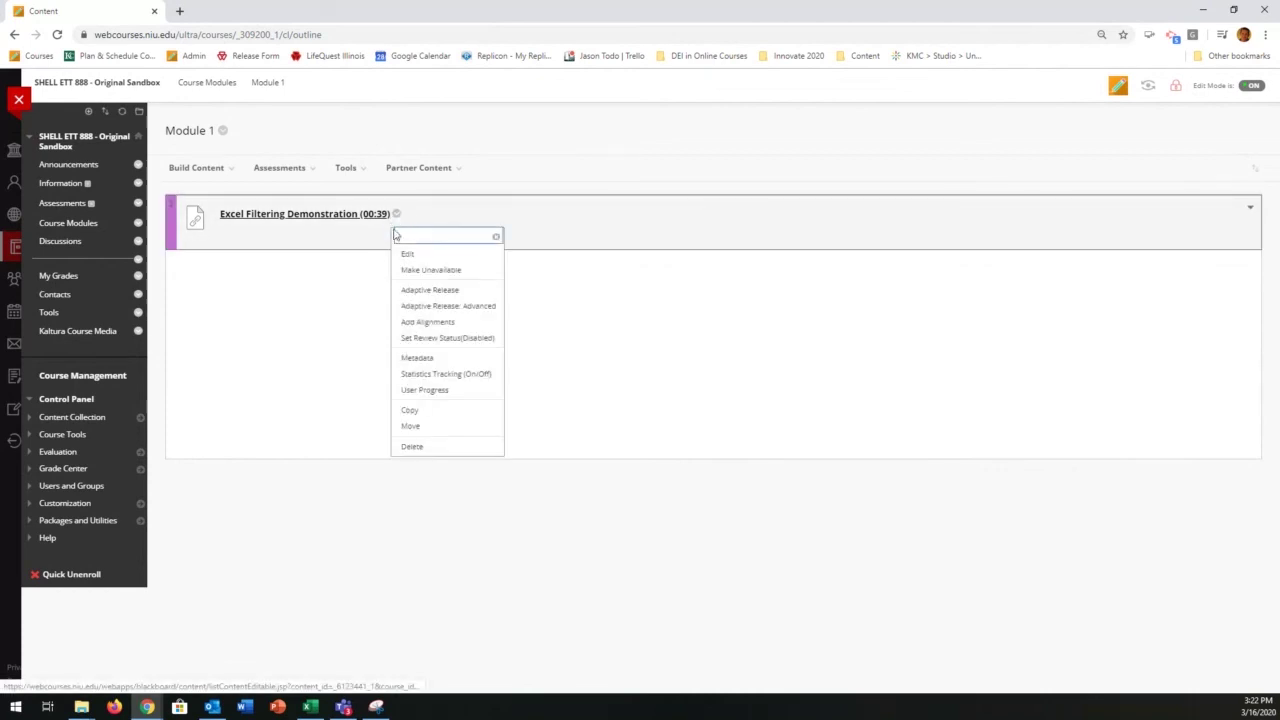
click(403, 256)
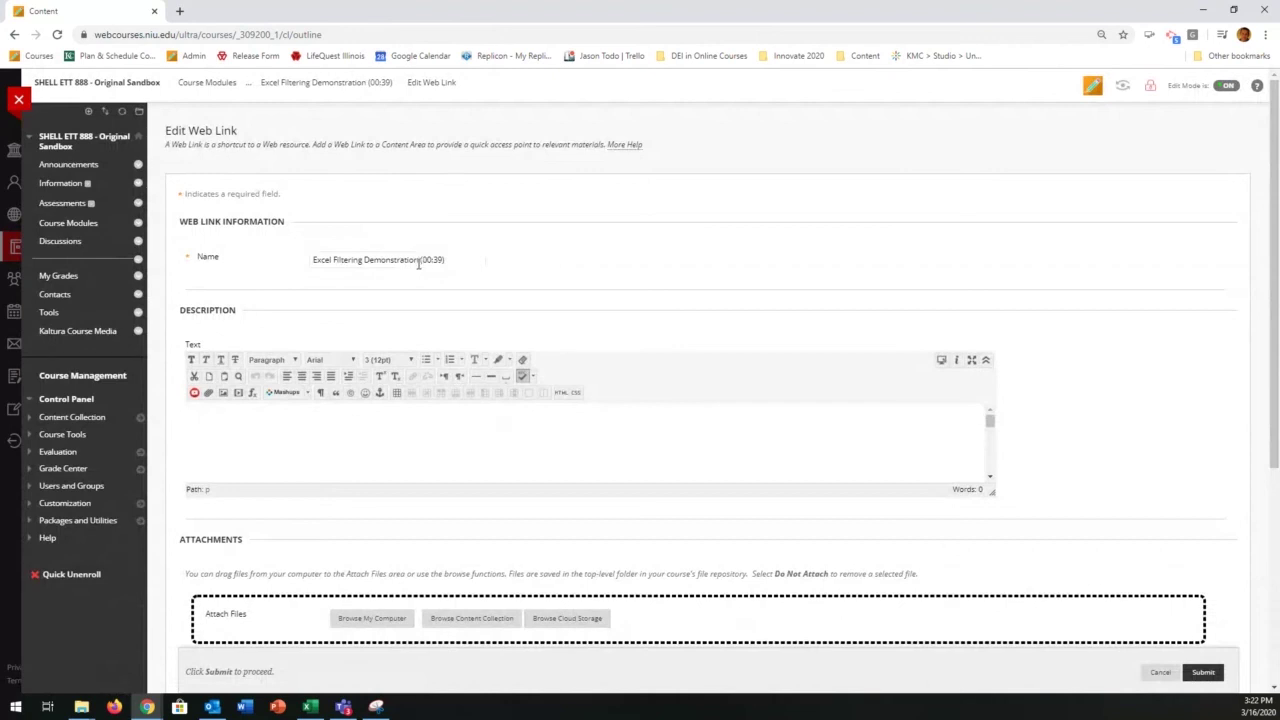
click(1159, 673)
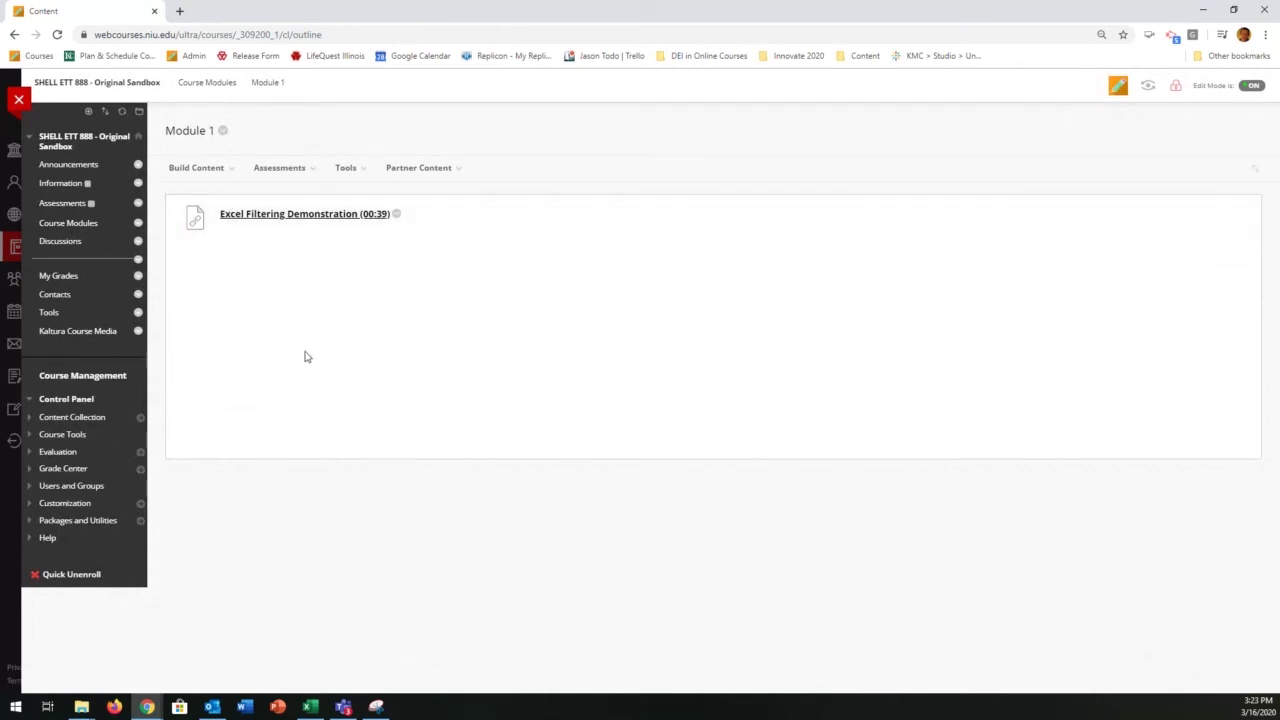
Create a content item in Module 1 named Playable Thumbnail with the text "Here is my video:"
click(203, 173)
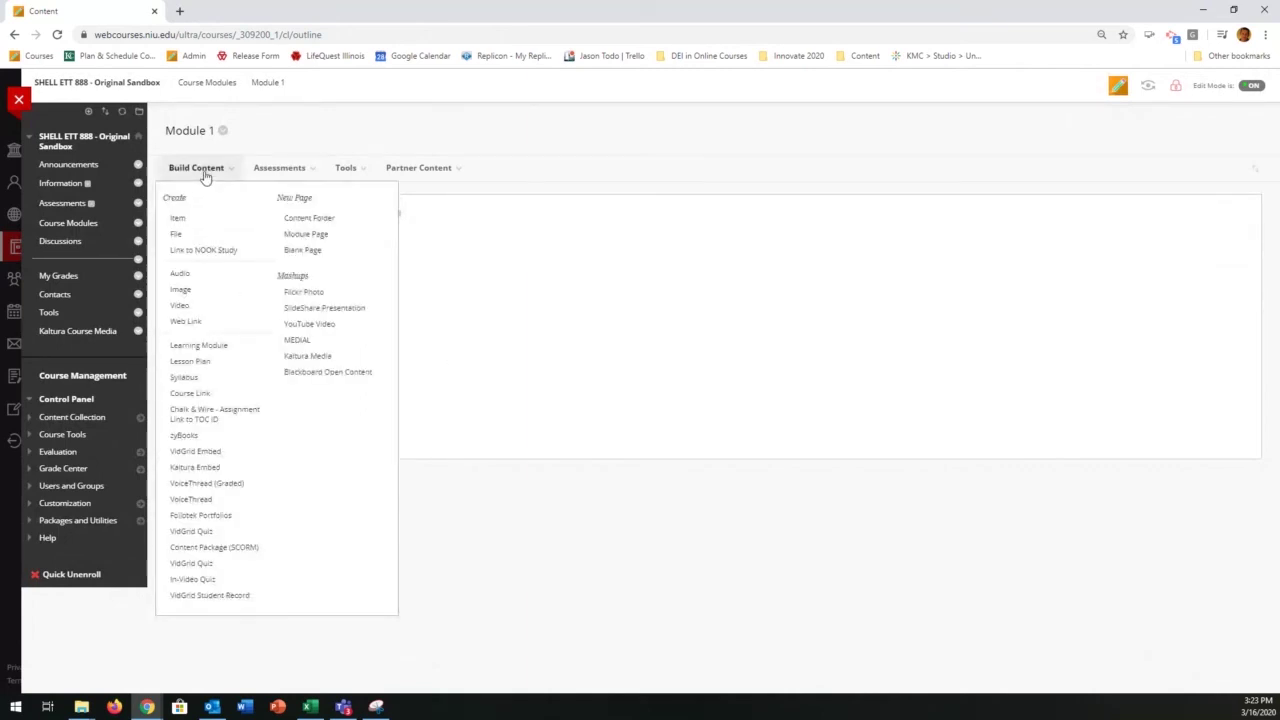
click(178, 219)
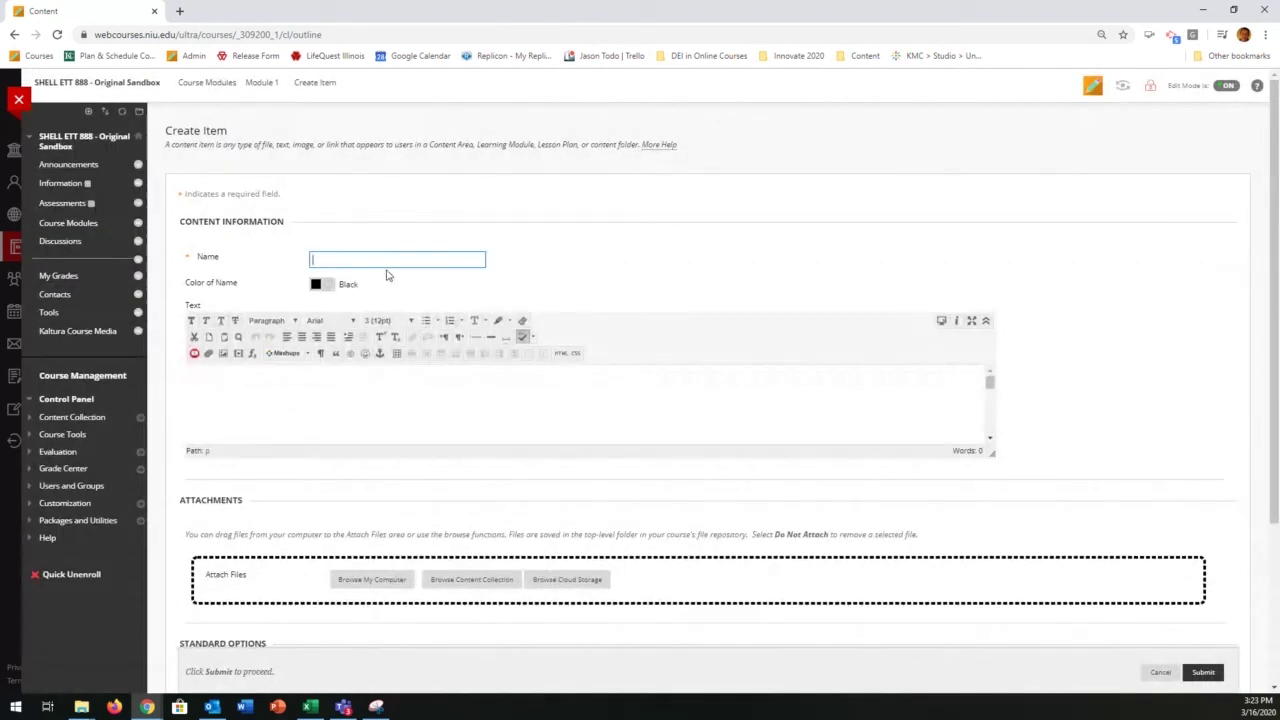
text(Playbable Thumbnail)
click(324, 390)
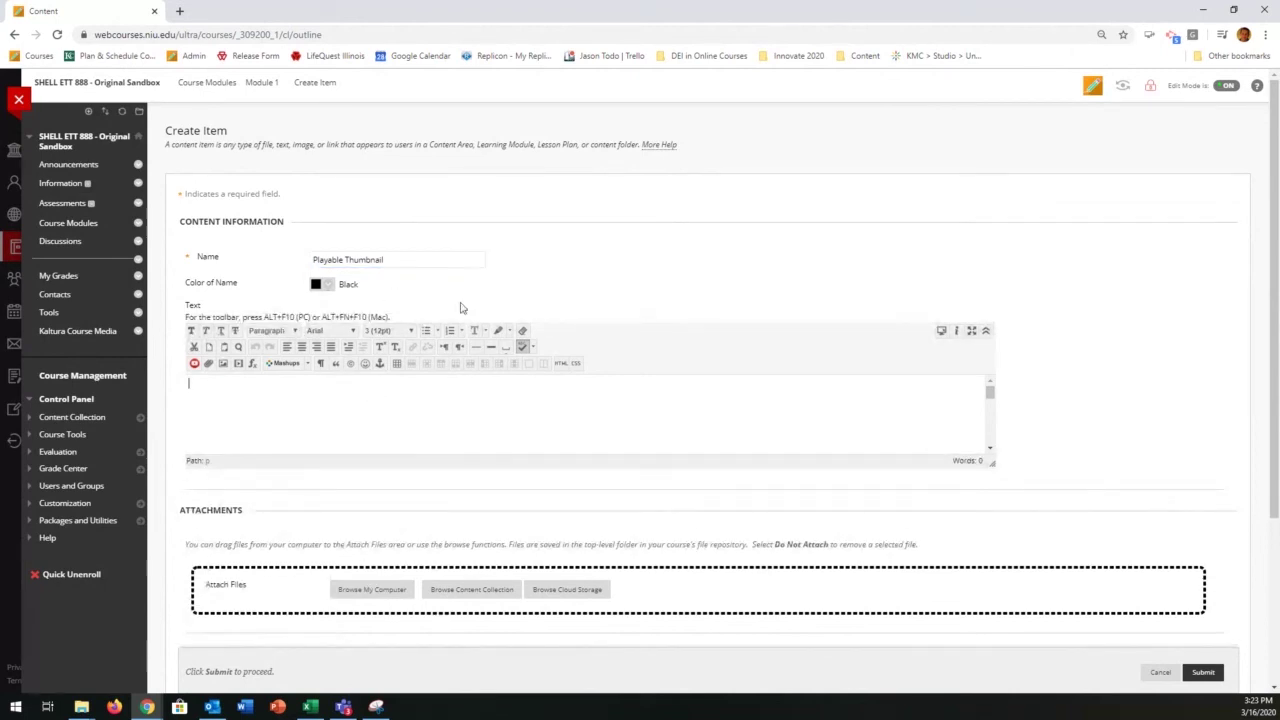
text(Here is my video:)
click(309, 366)
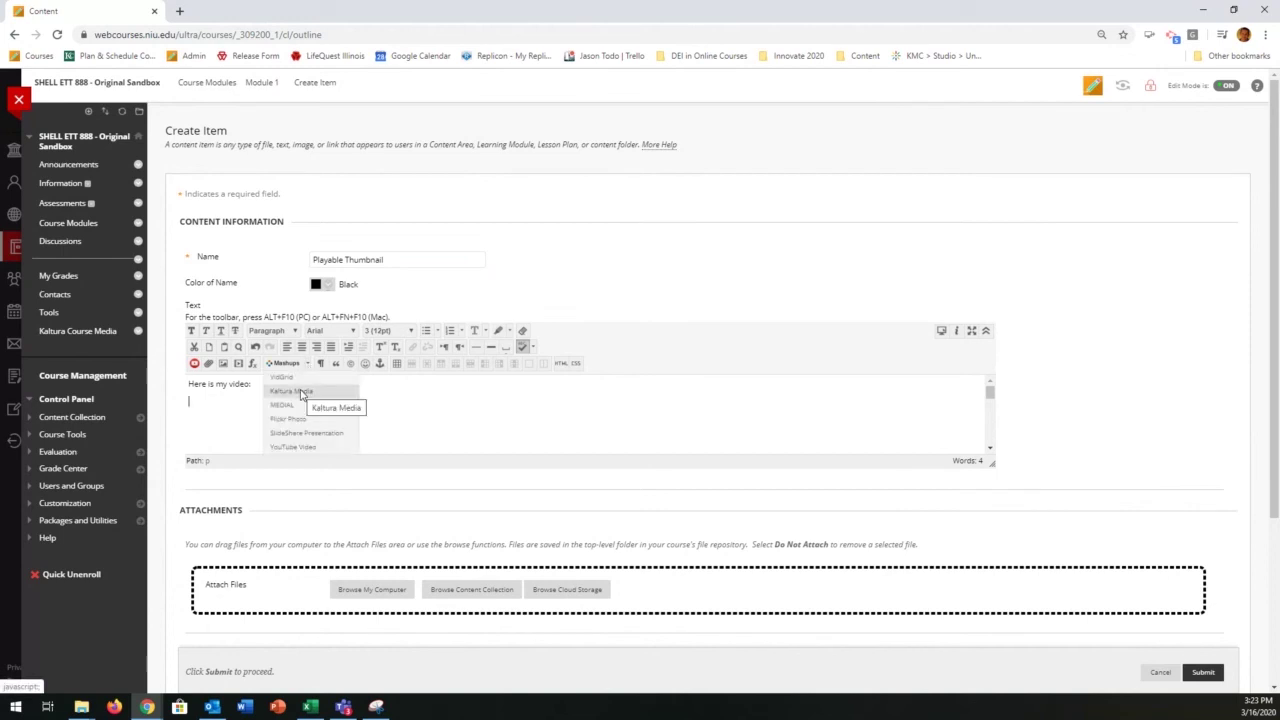
click(300, 393)
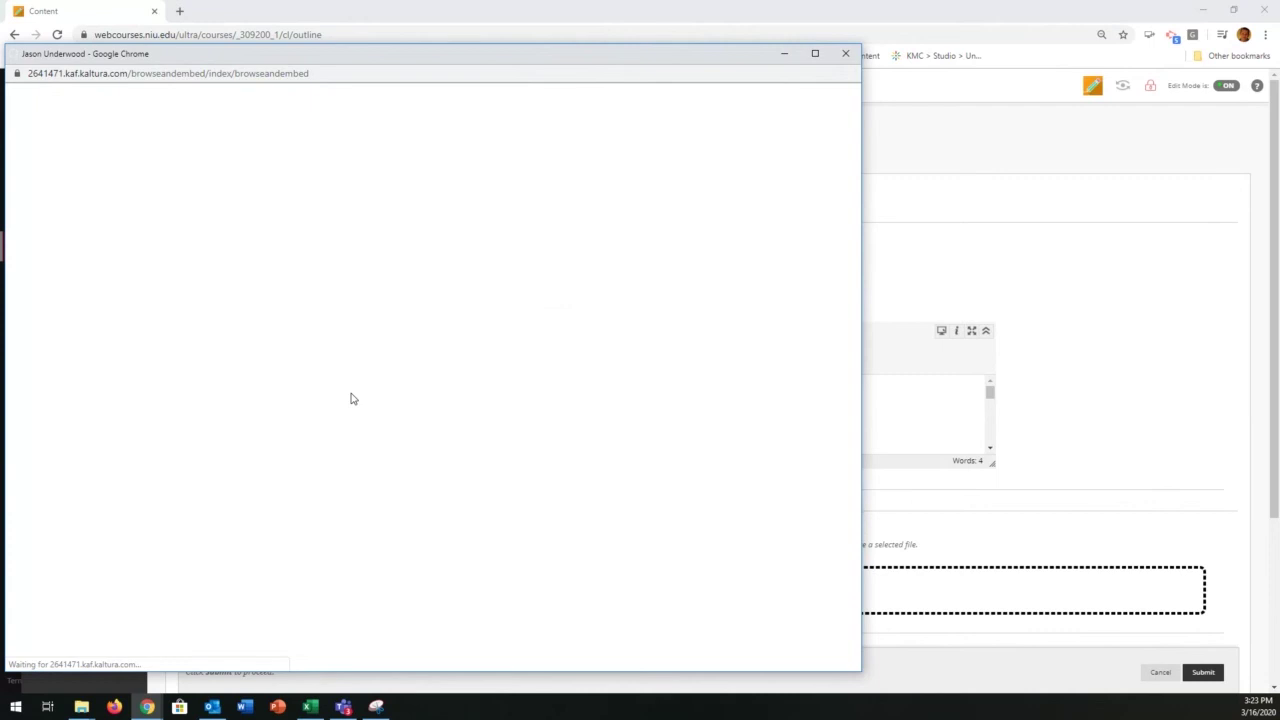
click(333, 240)
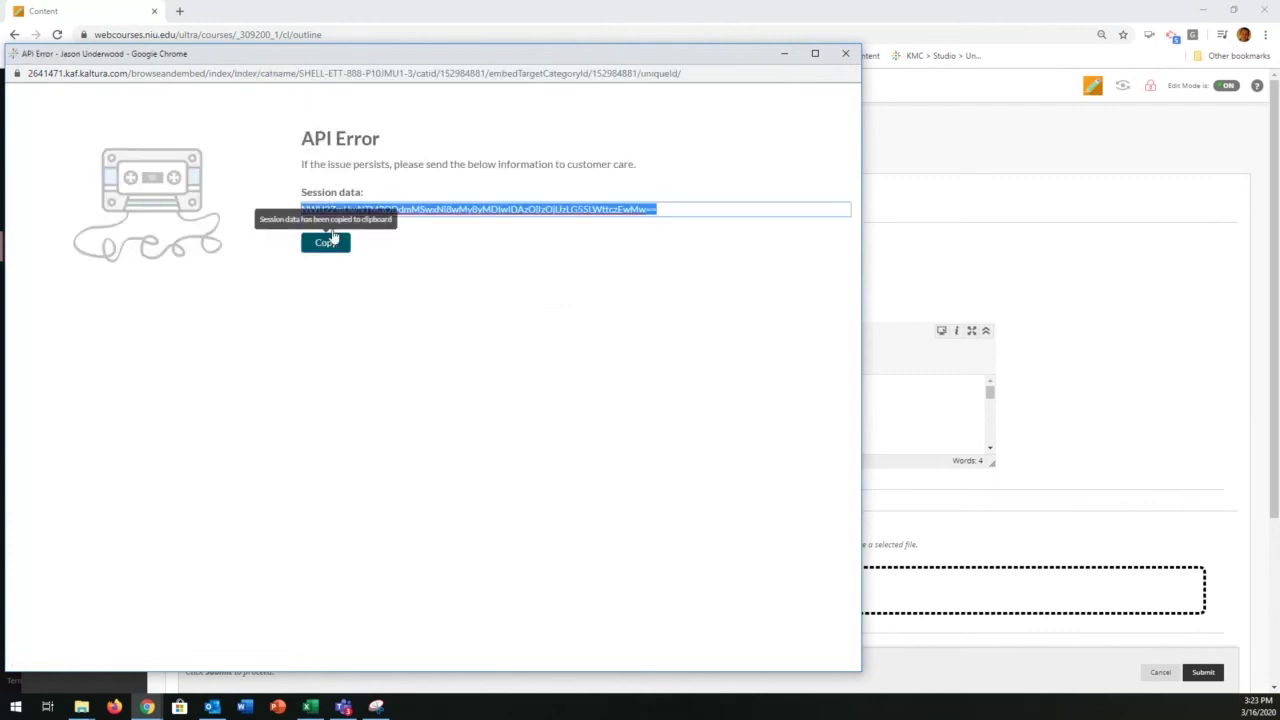
click(845, 53)
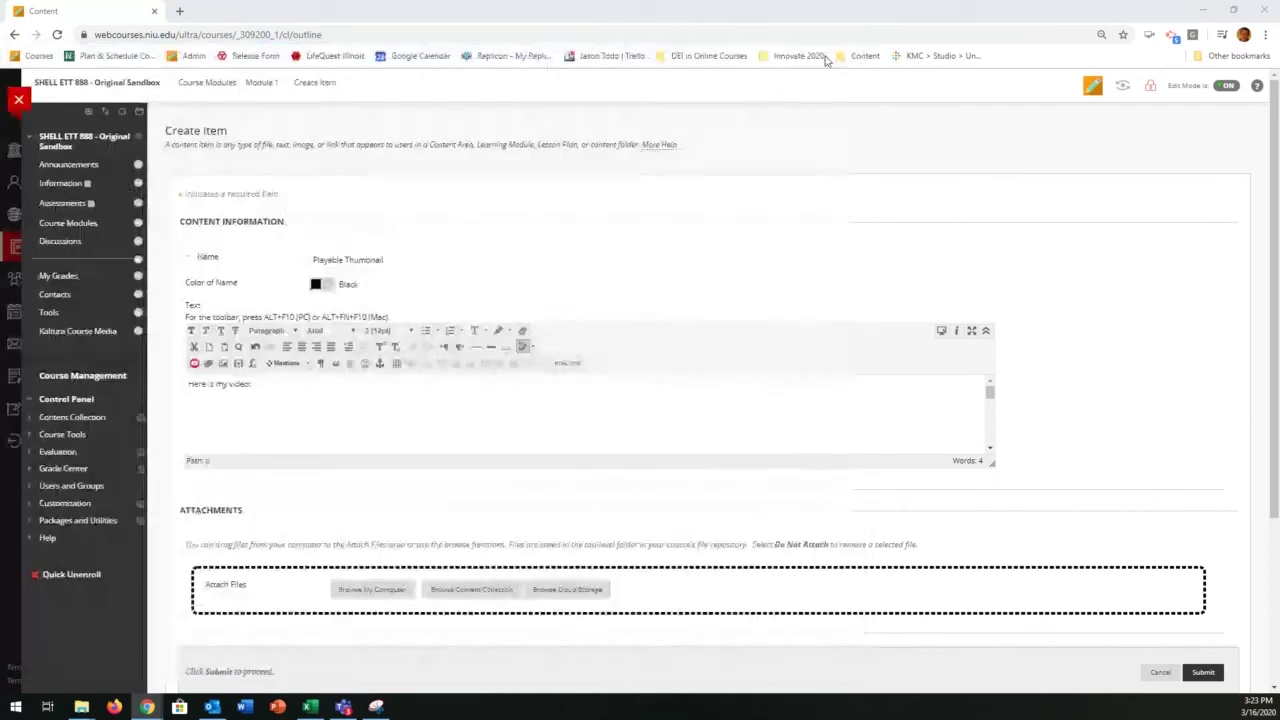
Insert the Excel Filtering Demonstration video below the text with the Kaltura Media mashup and submit the Playable Thumbnail item
click(286, 363)
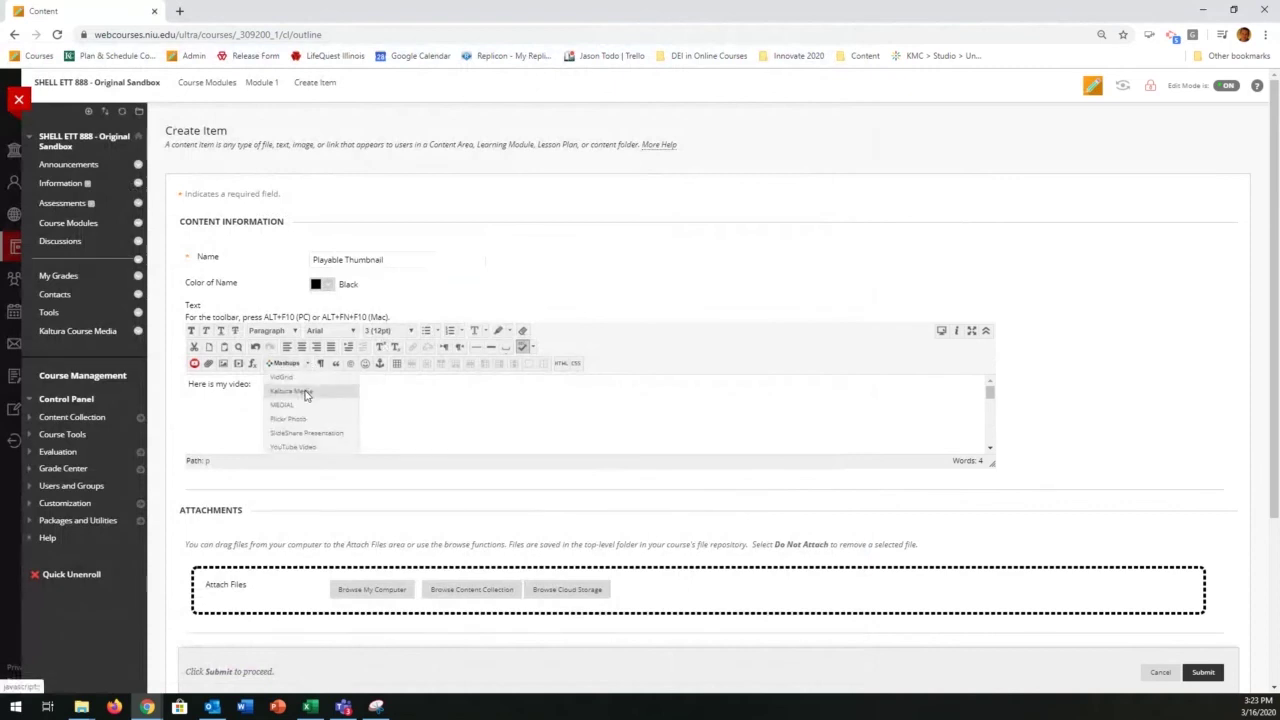
click(290, 391)
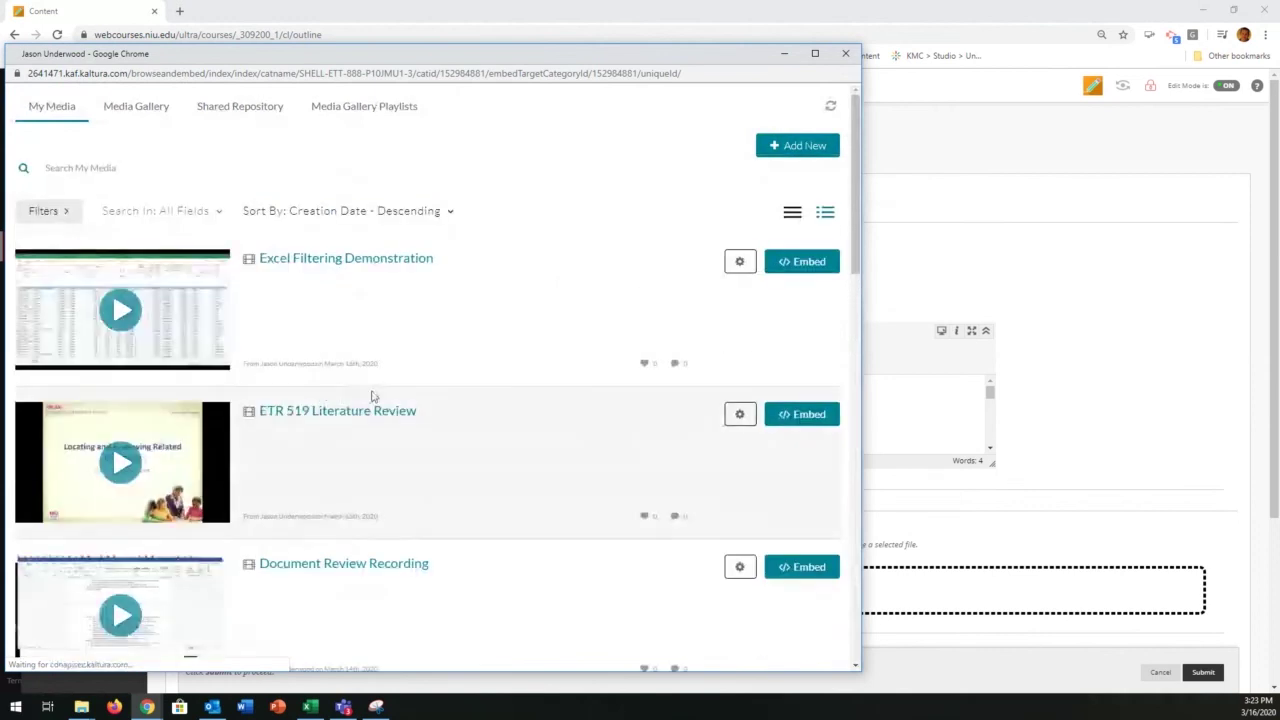
click(805, 270)
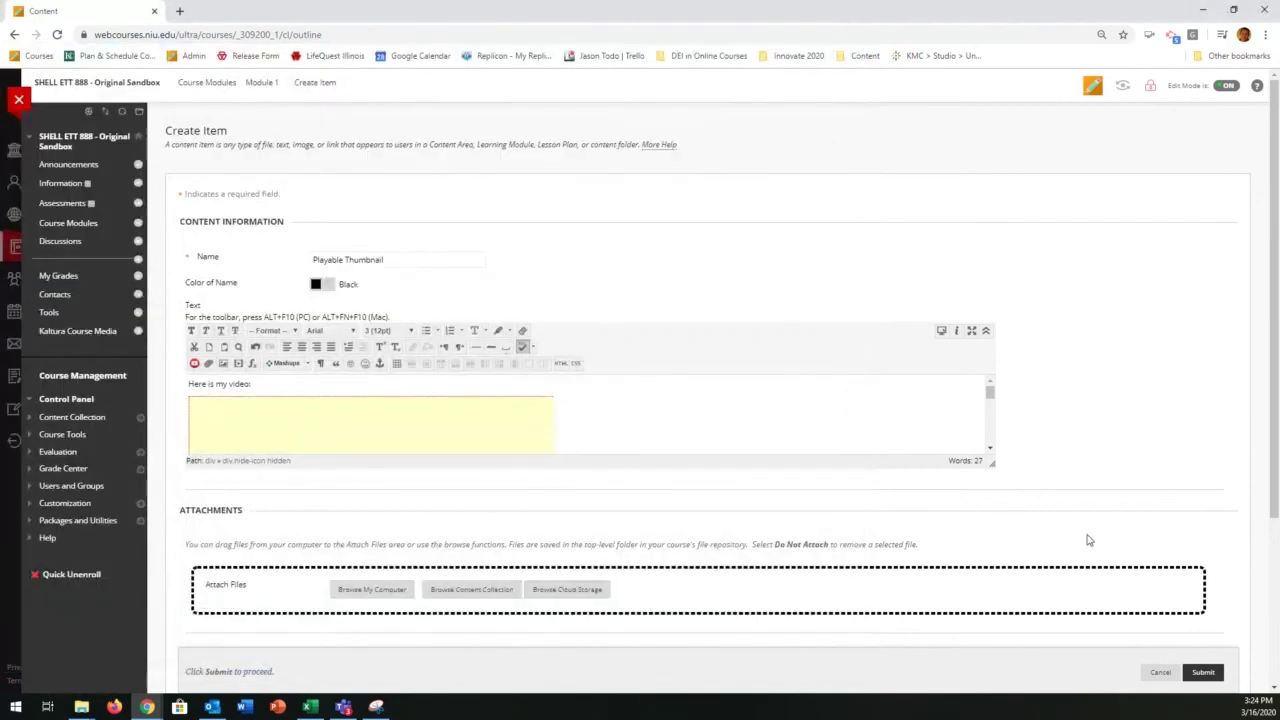
click(1204, 672)
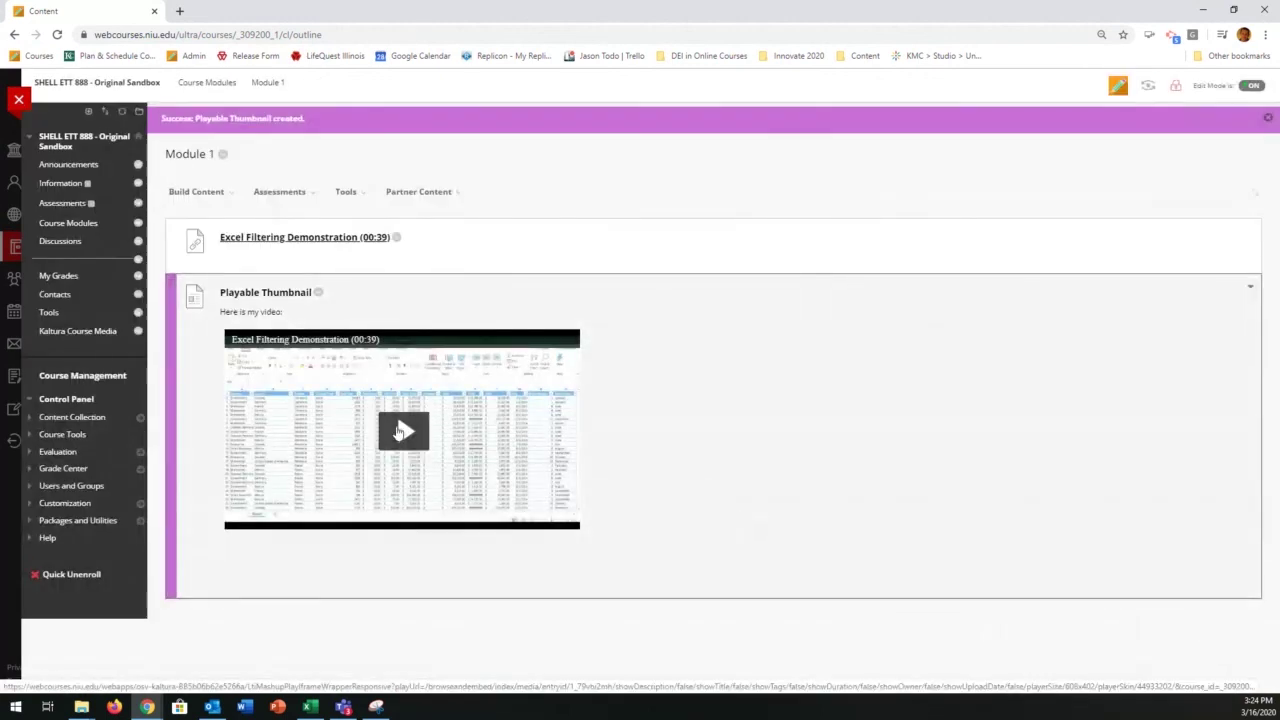
Play and pause the embedded video in the Playable Thumbnail item, and open the Excel Filtering Demonstration link above it for comparison
click(400, 432)
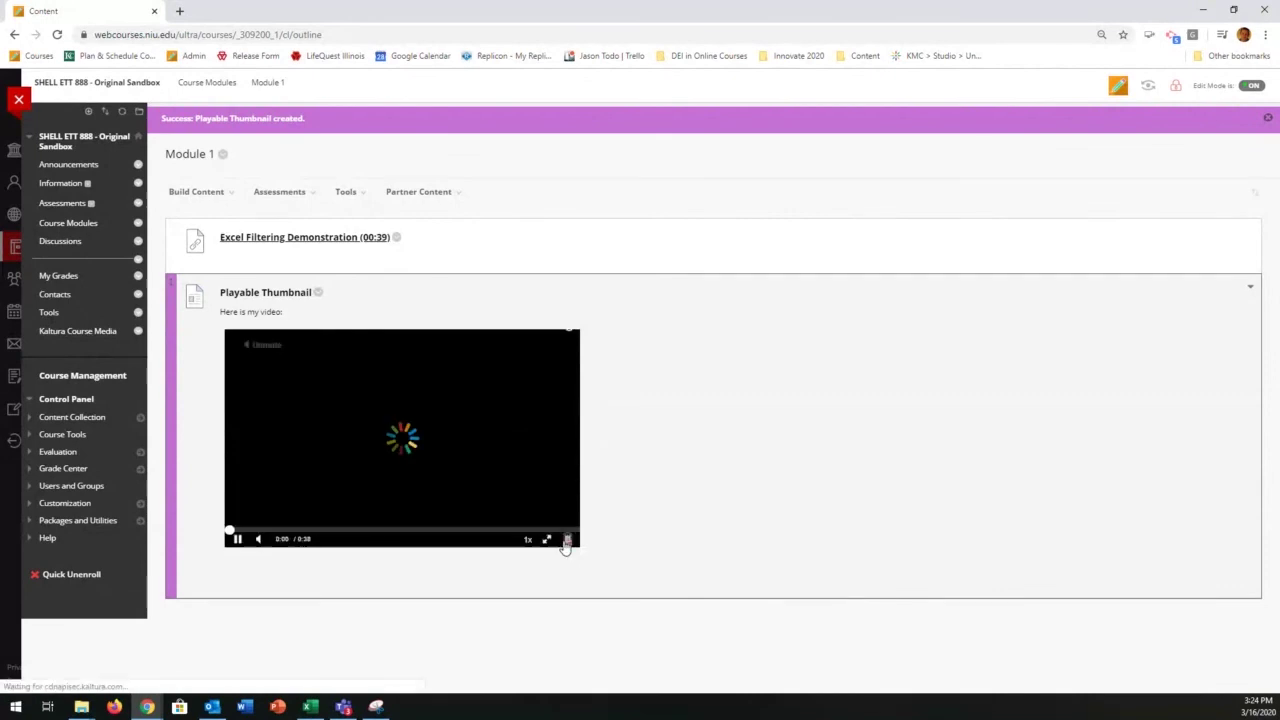
click(240, 539)
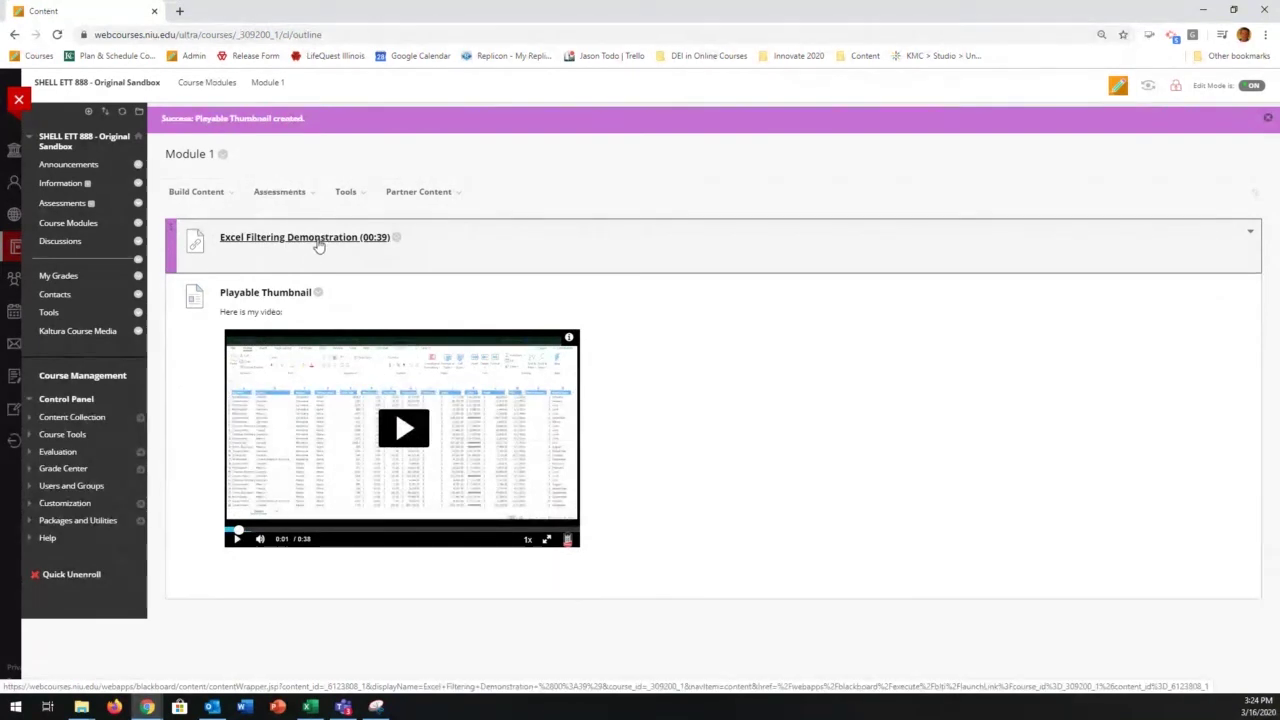
click(318, 246)
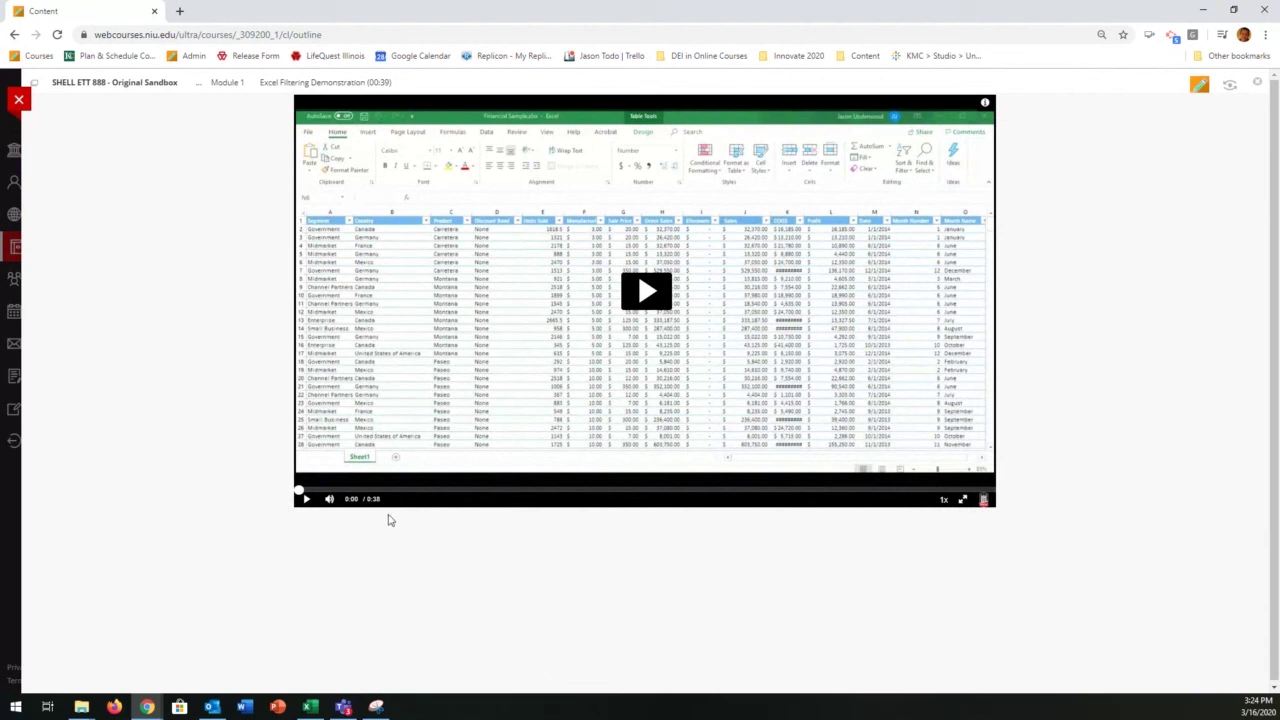
Leave the Original Sandbox course and open the SHELL ETT 888 - Ultra Sandbox course
click(19, 101)
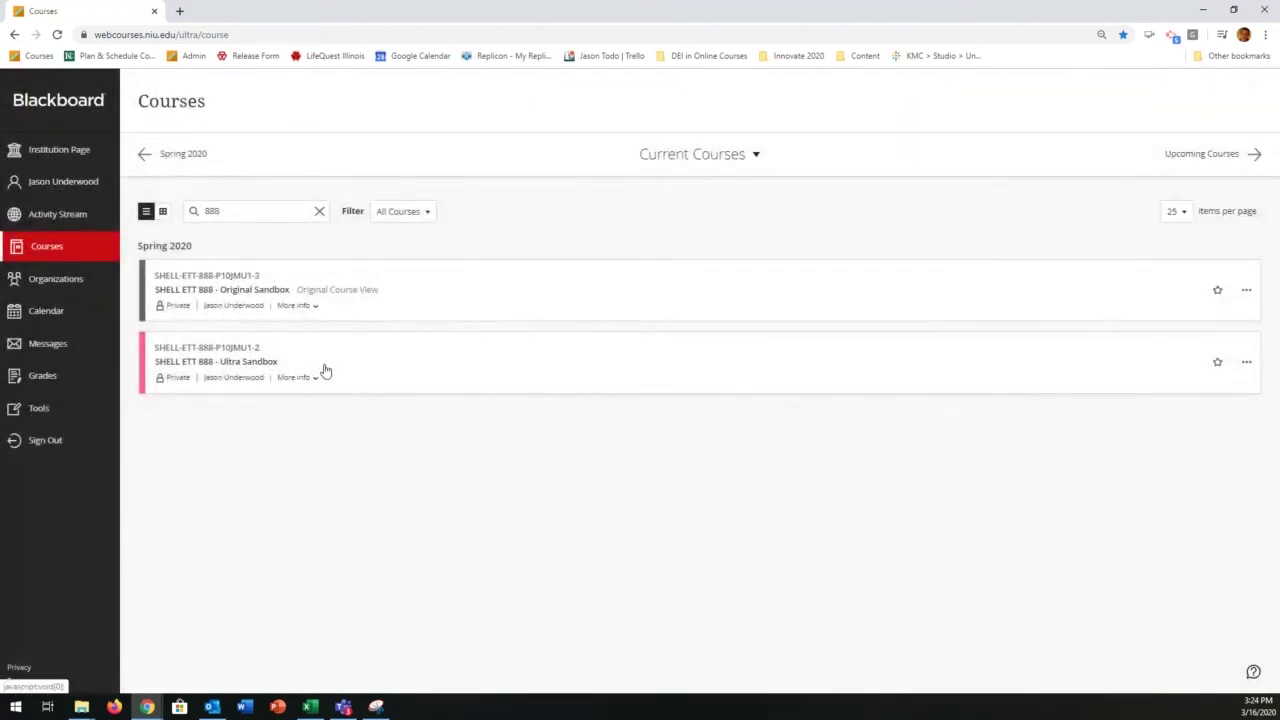
click(207, 367)
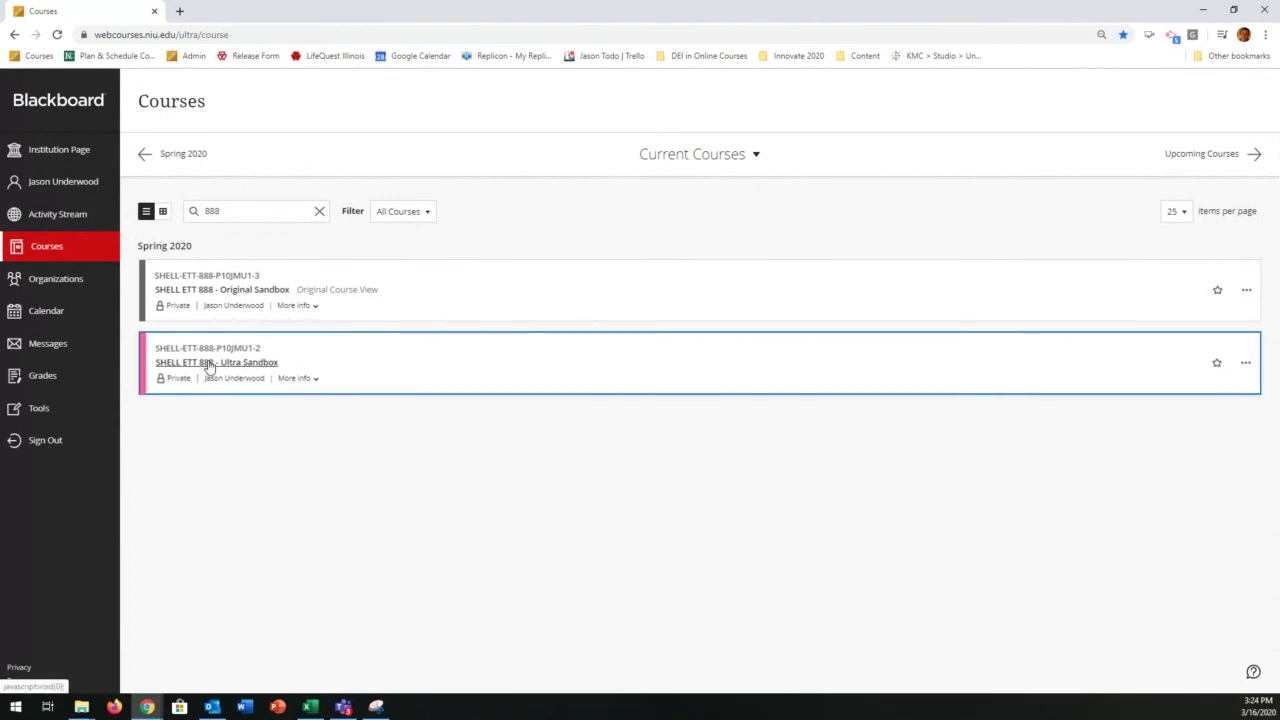
click(212, 363)
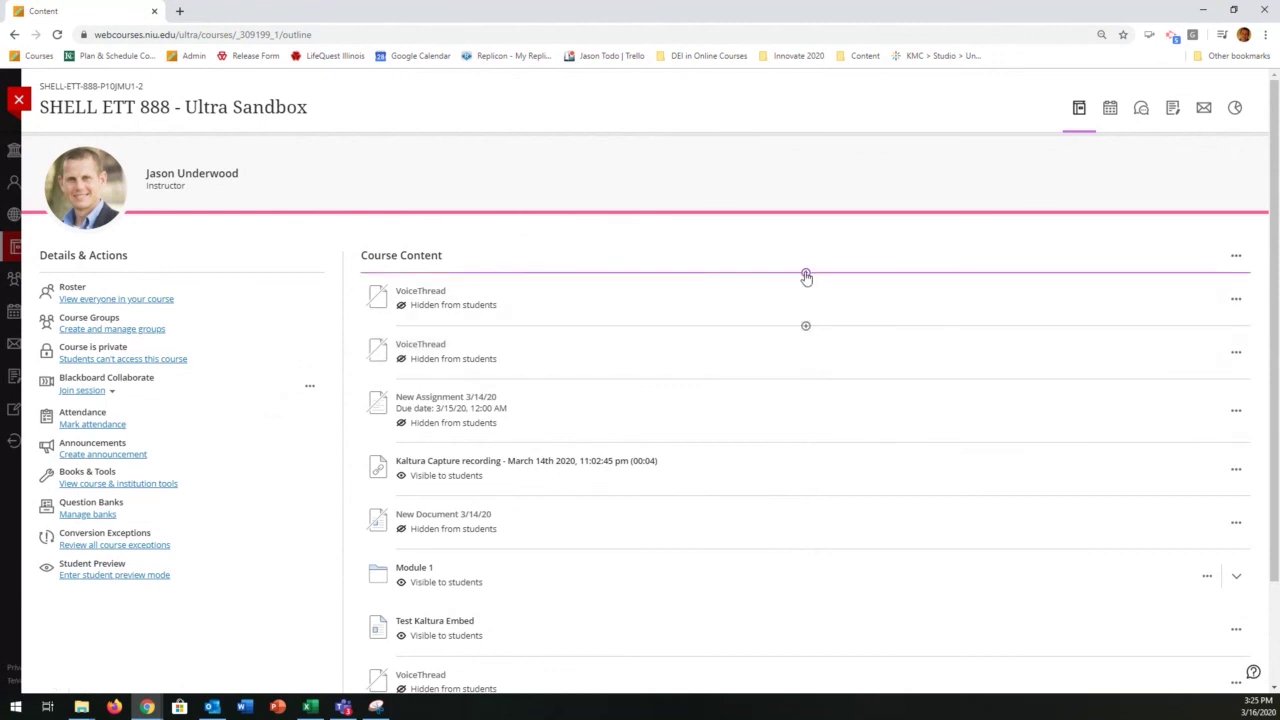
From the Content Market, view the Kaltura Media Gallery and add the Excel Filtering Demonstration video at the start of Course Content with Kaltura Embed
click(806, 275)
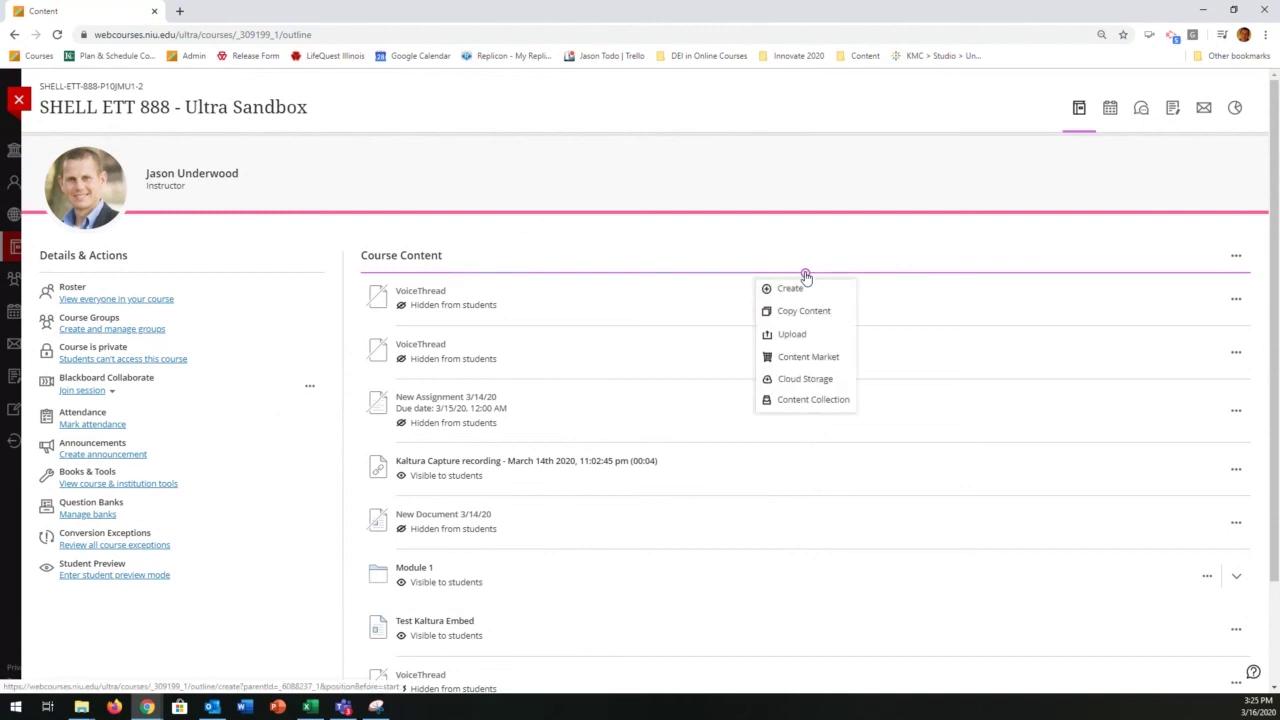
click(848, 366)
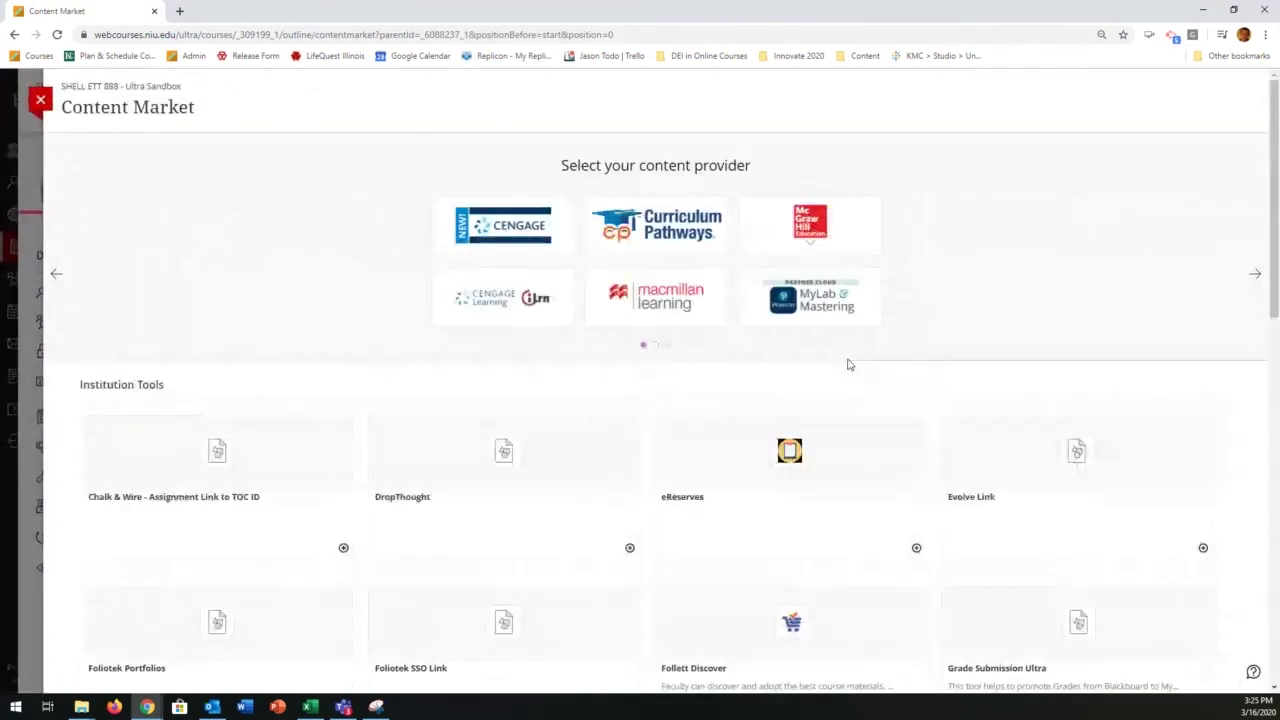
scroll(848, 366, down, 4)
scroll(846, 362, down, 1)
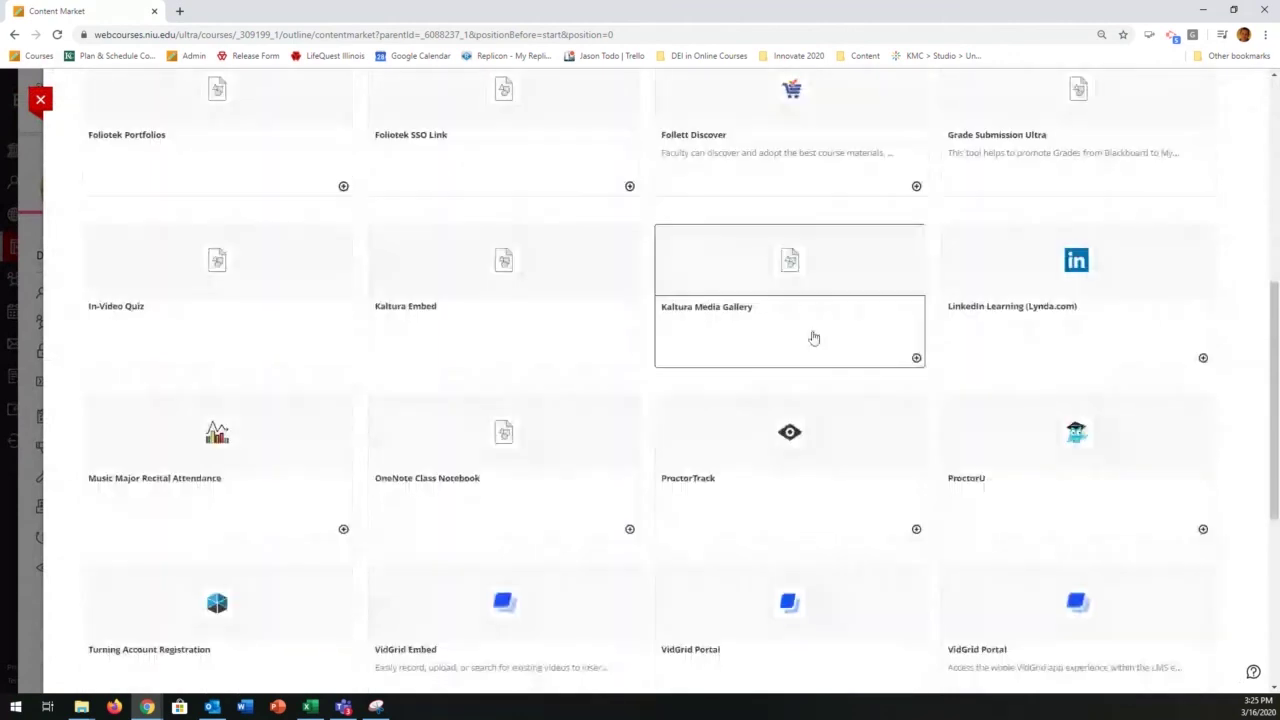
click(784, 281)
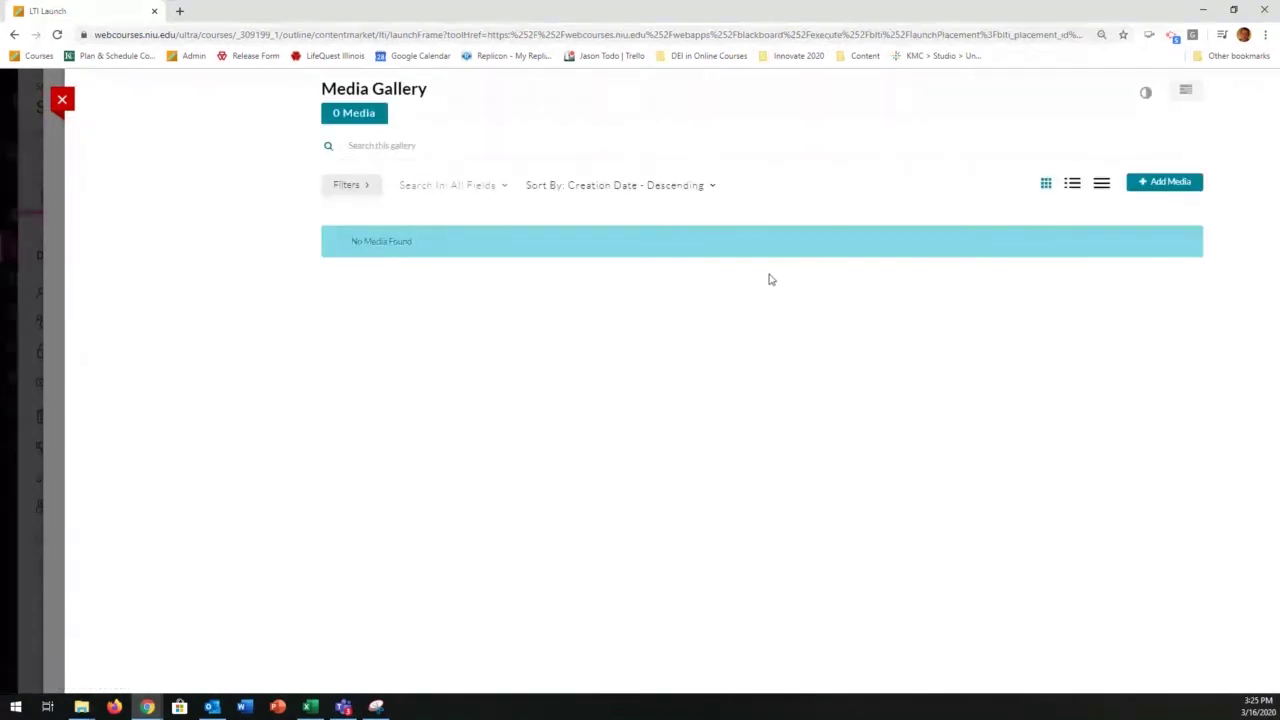
click(60, 101)
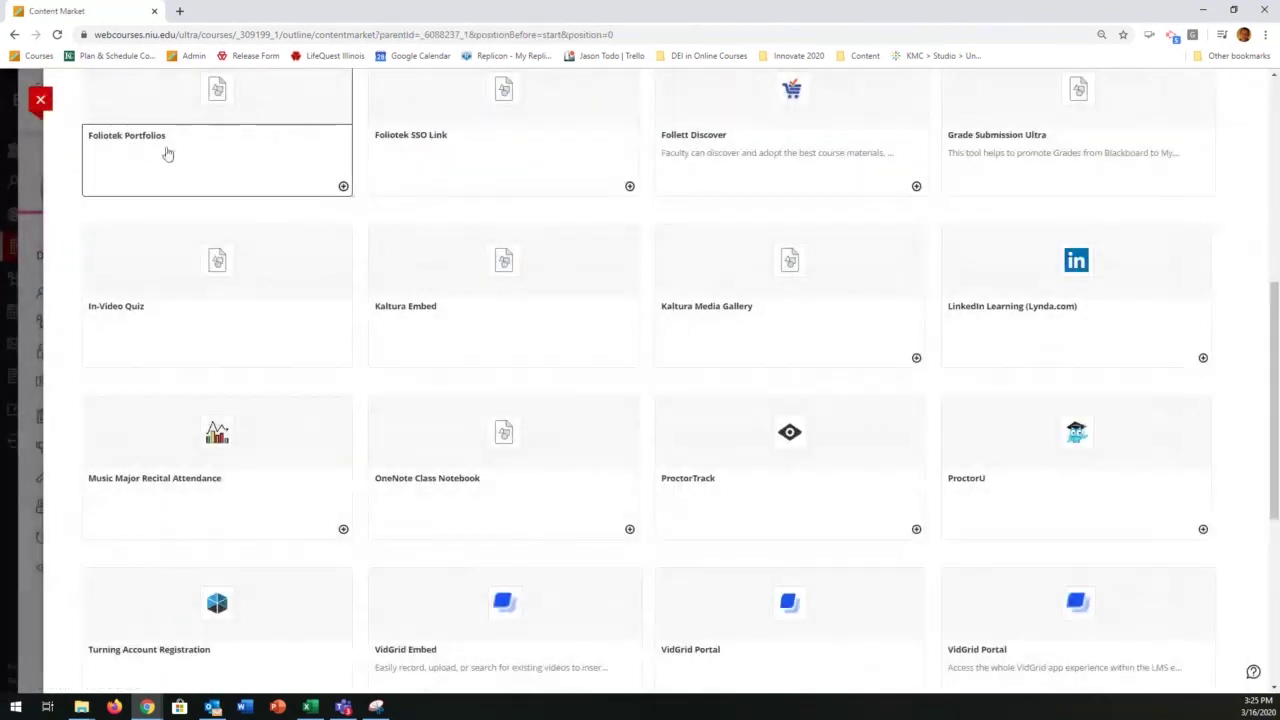
click(571, 336)
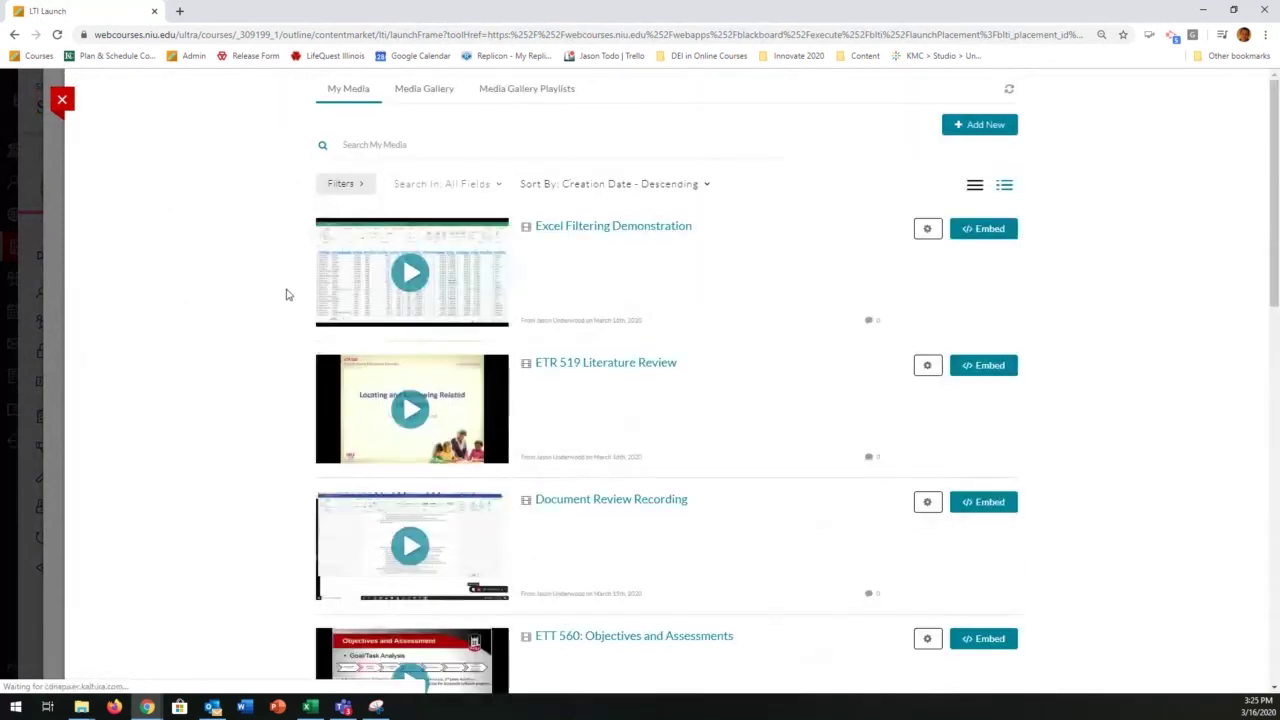
click(990, 230)
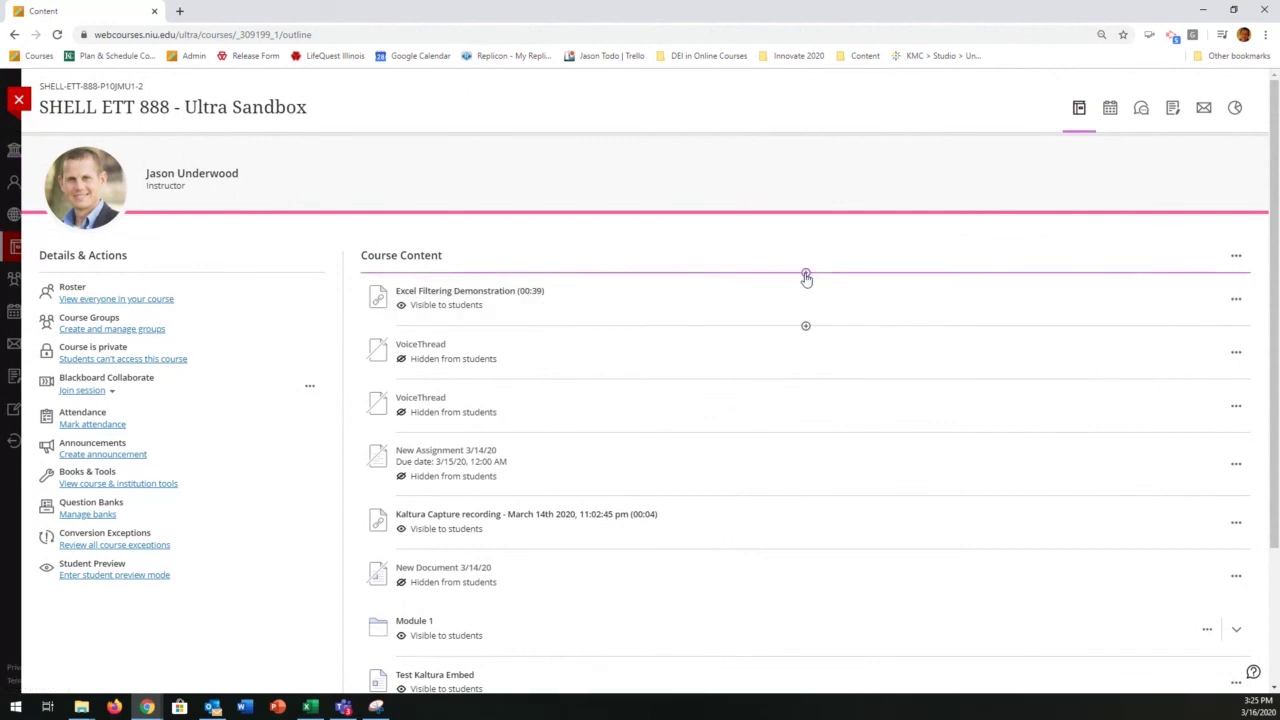
Create a document at the start of the Ultra course's Course Content and add an empty text content block
click(806, 275)
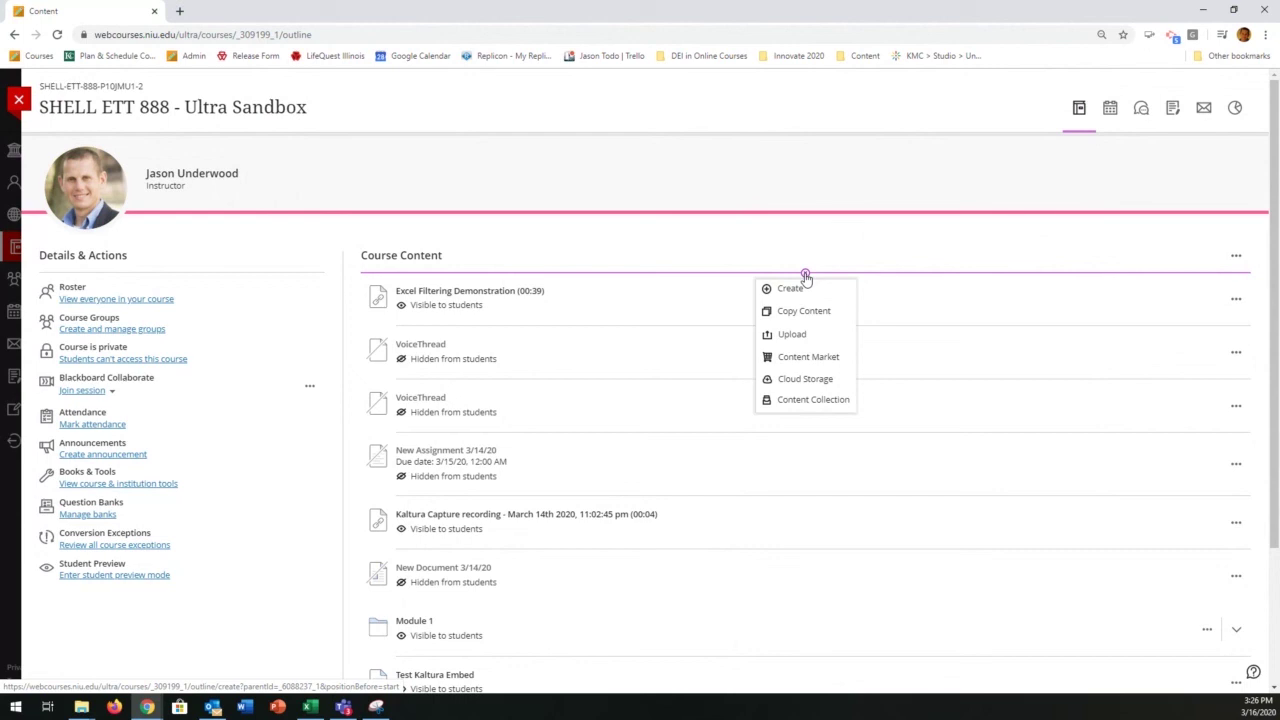
click(803, 288)
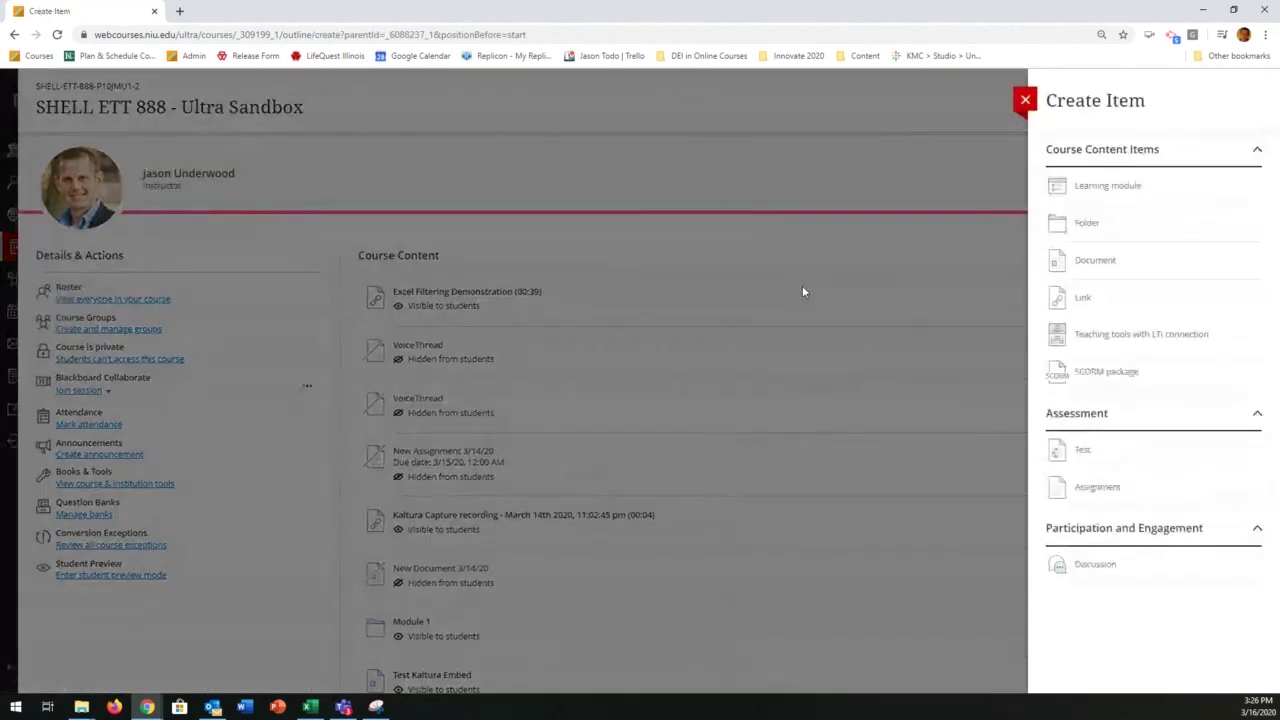
click(1099, 265)
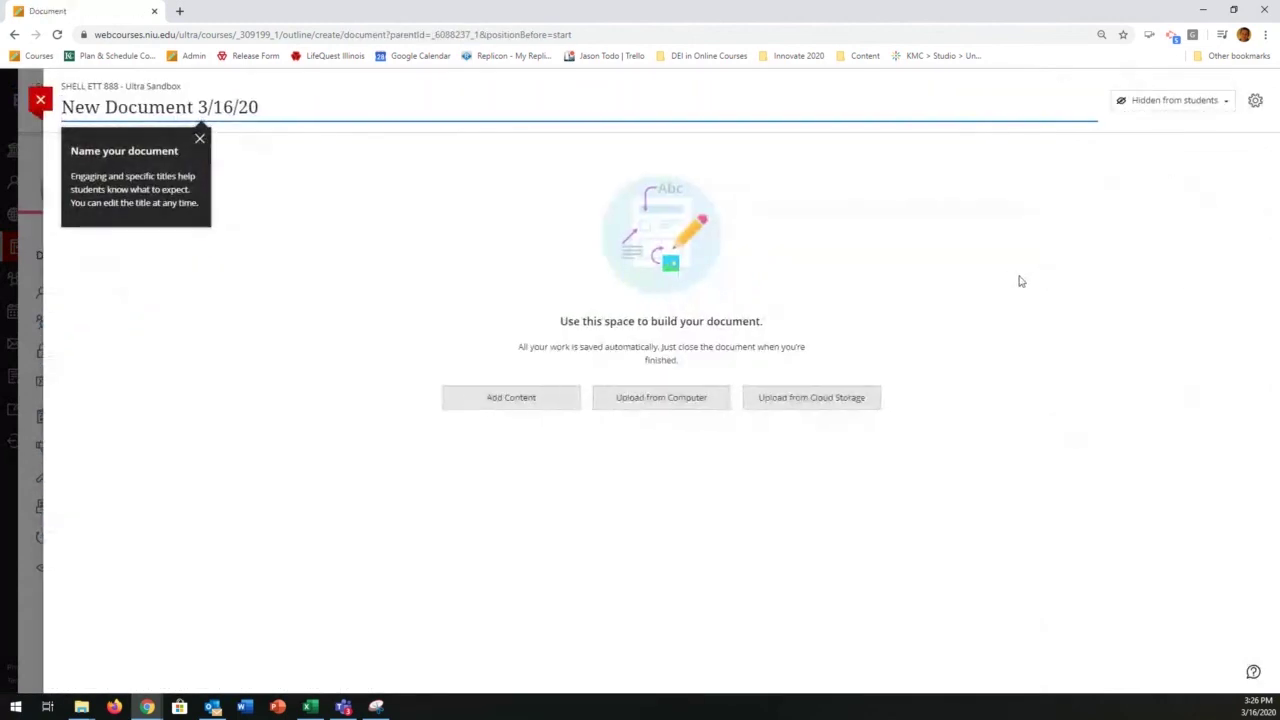
click(517, 402)
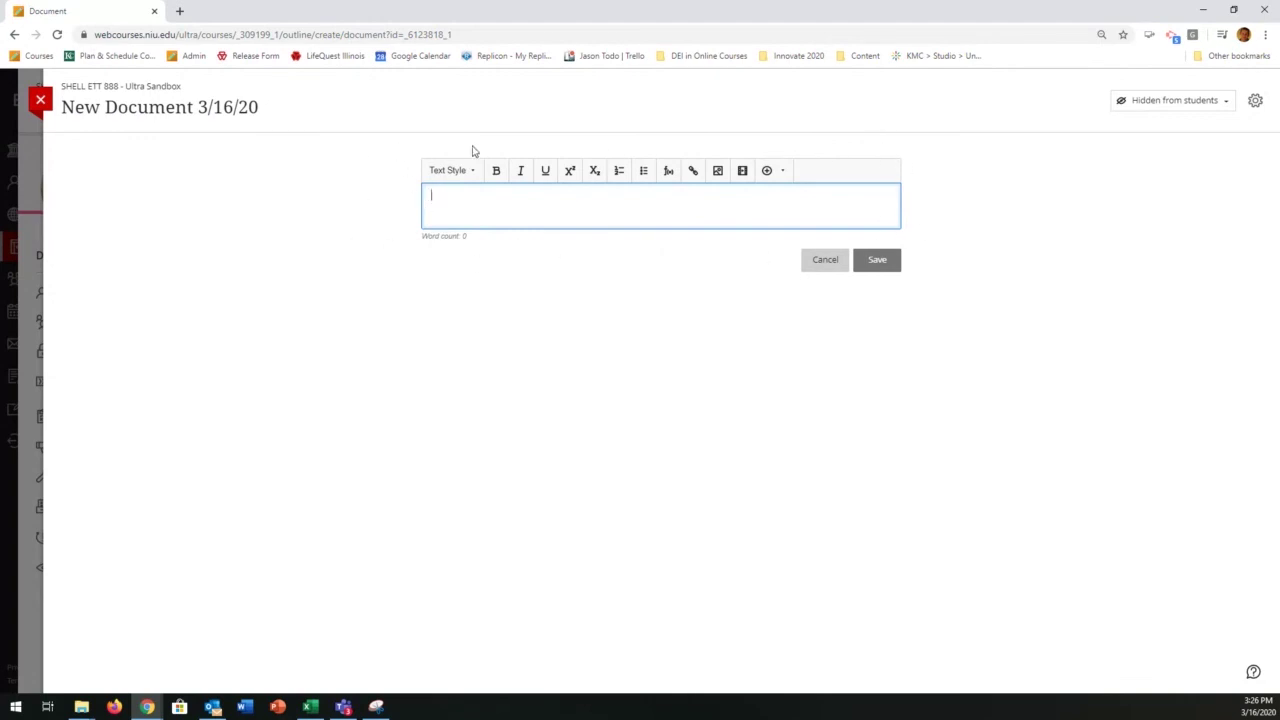
Insert the Excel Filtering Demonstration video into the document as a Kaltura Embed LTI item, keep its display name, and save the block
click(784, 173)
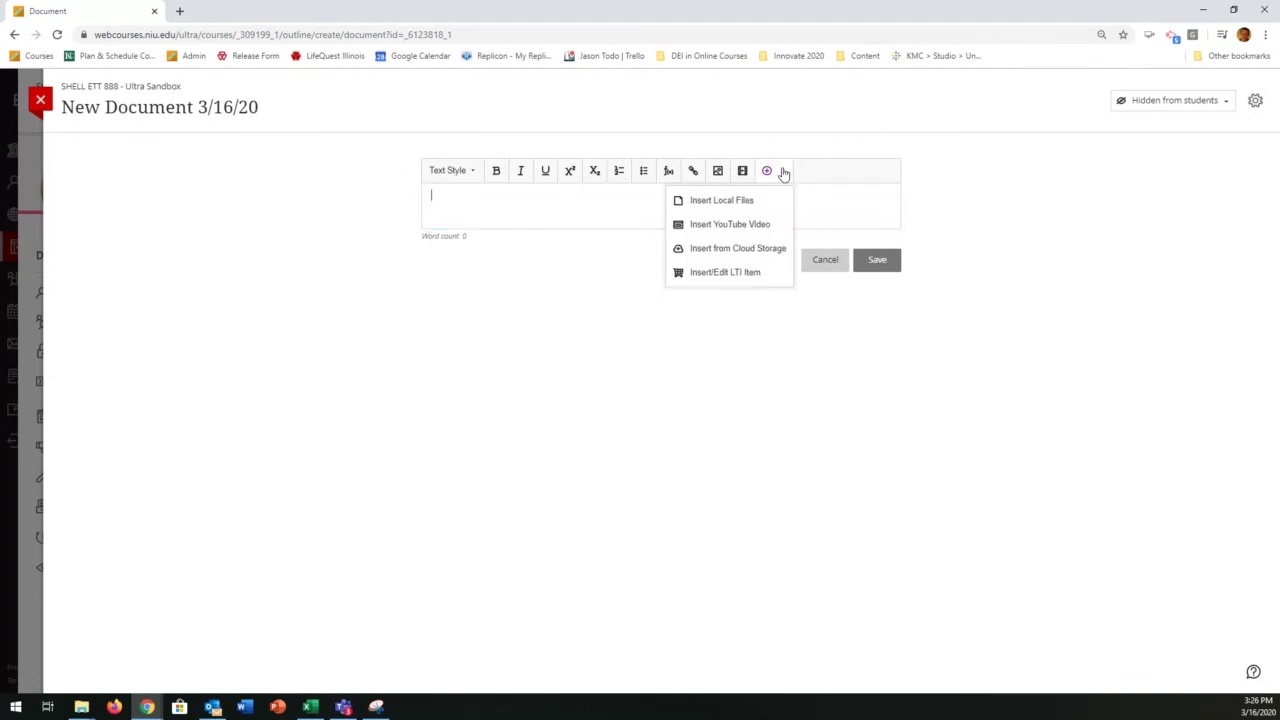
click(759, 276)
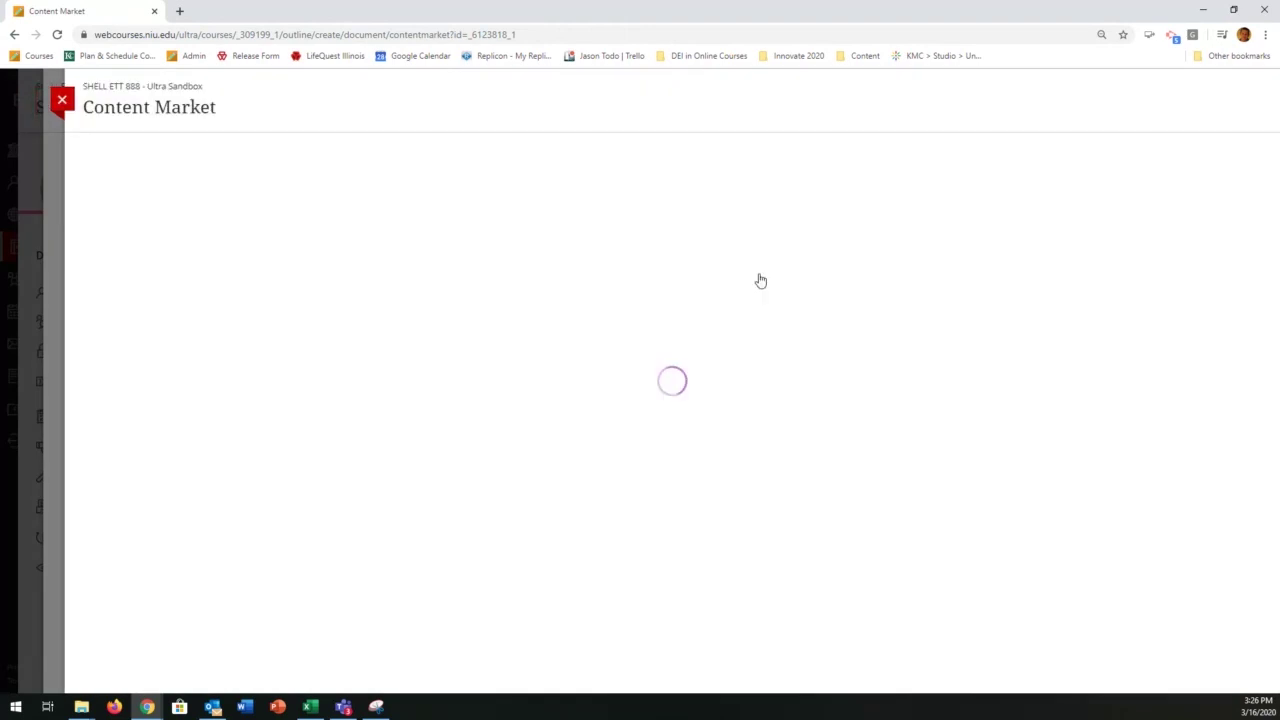
scroll(777, 308, down, 3)
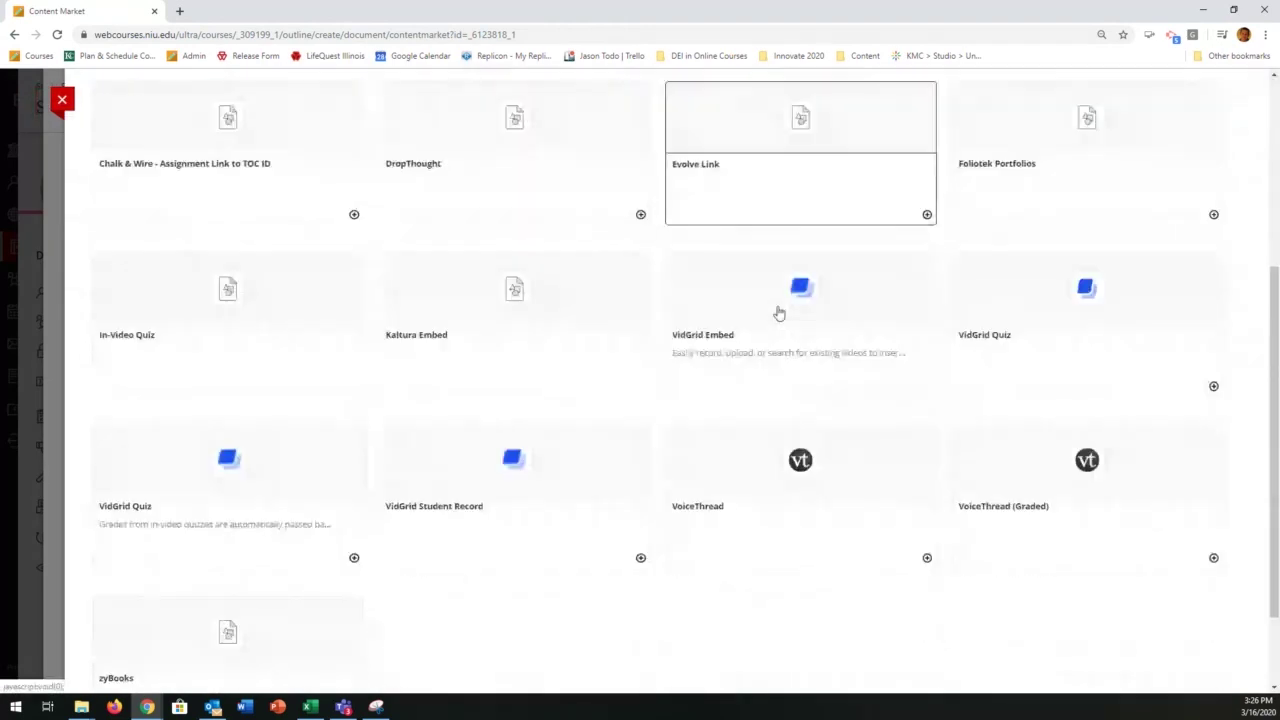
click(527, 337)
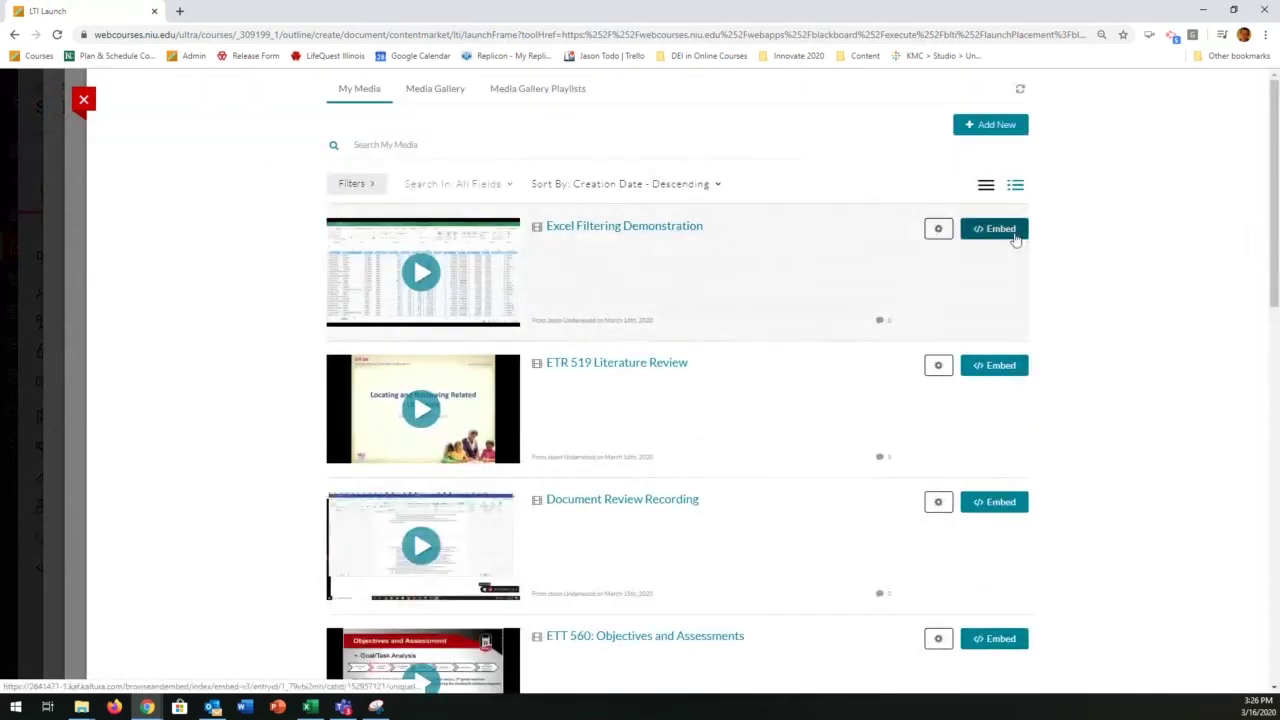
click(1015, 239)
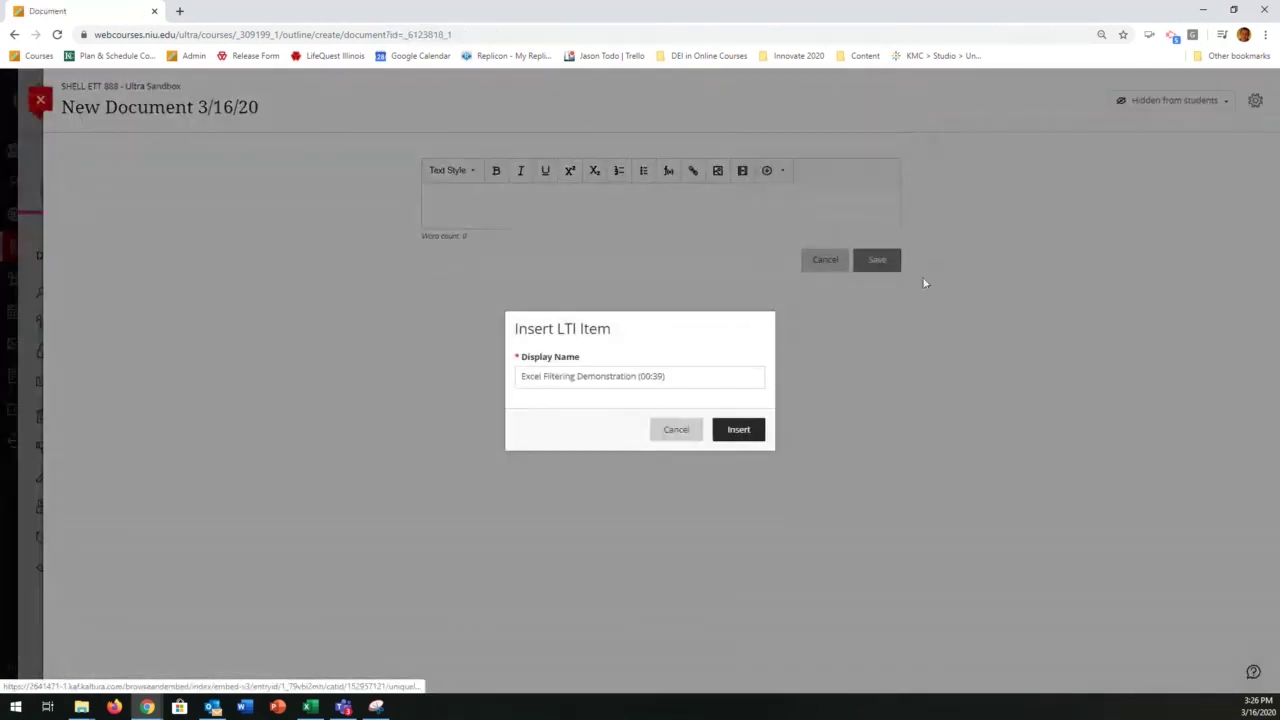
click(740, 429)
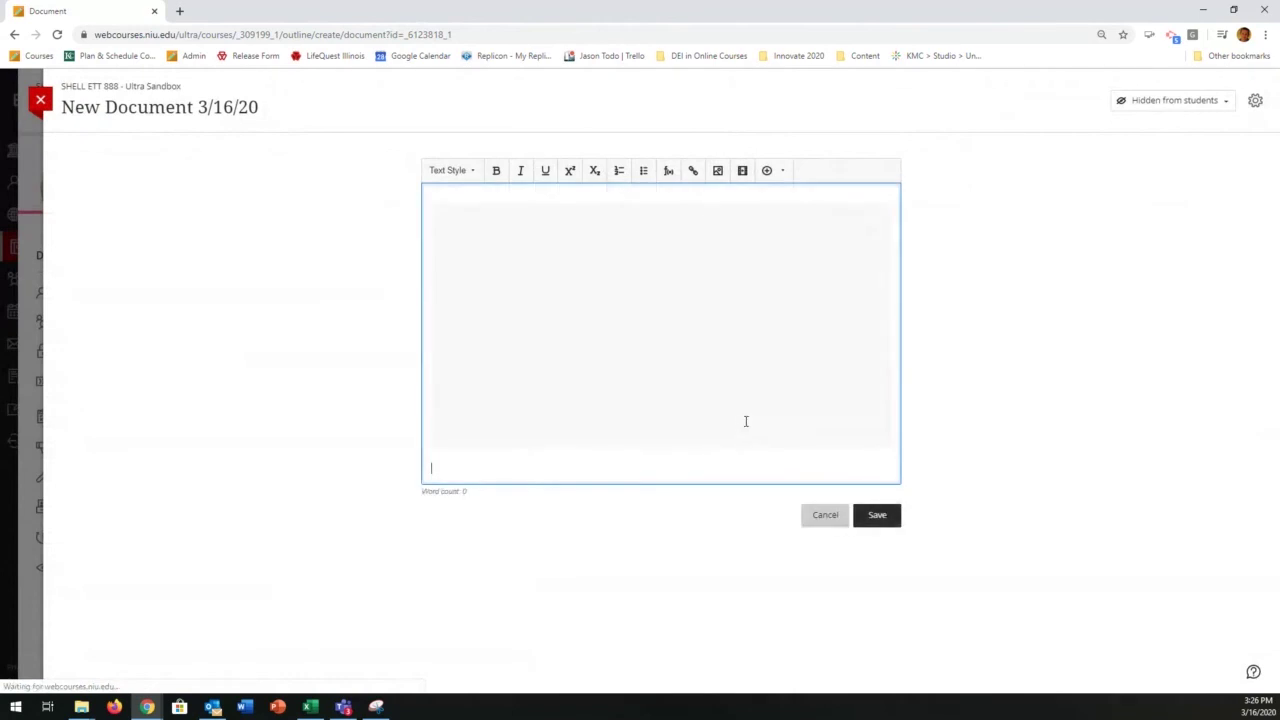
click(876, 516)
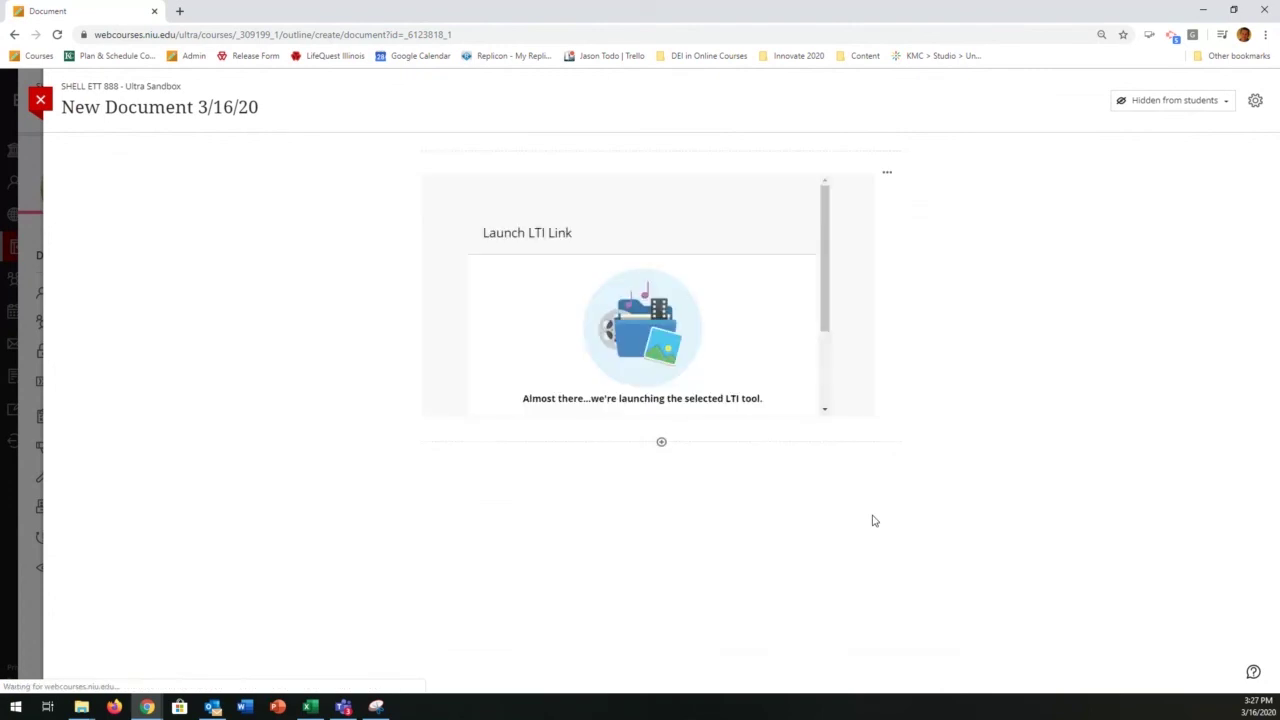